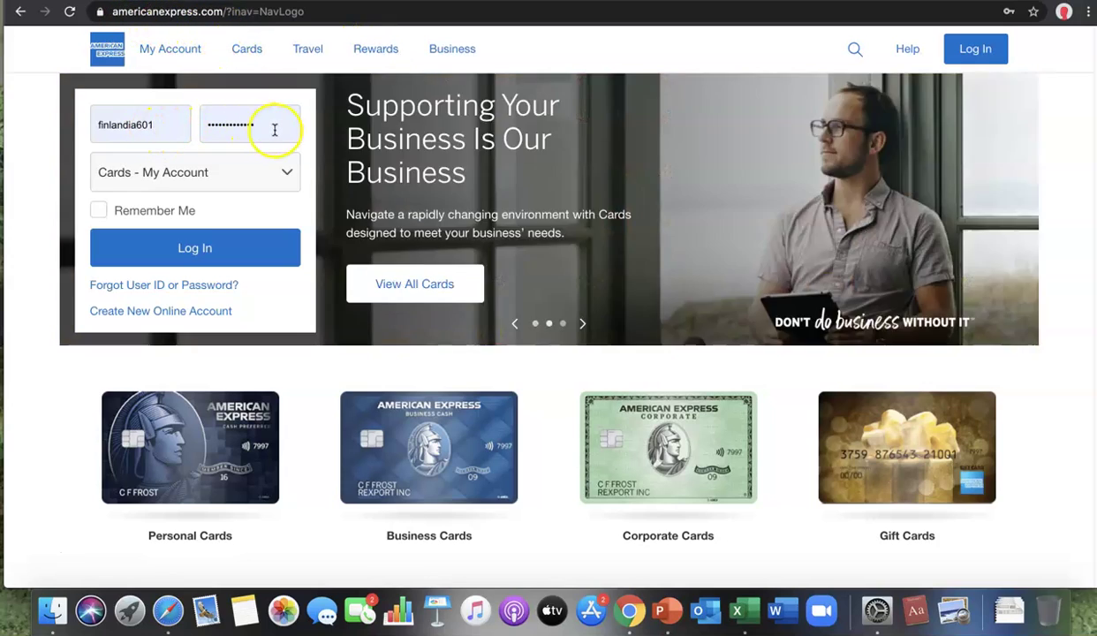
# Step: Log in to the card account and start a new report in the Expense Reports tool of Statements & Activity
pyautogui.click(238, 262)
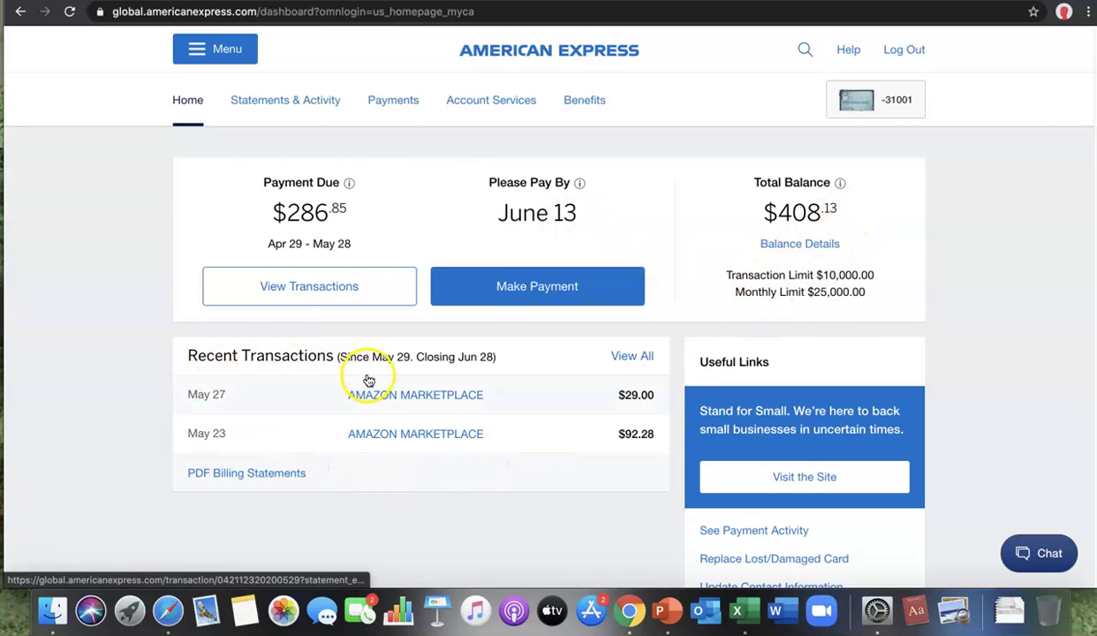
pyautogui.click(339, 101)
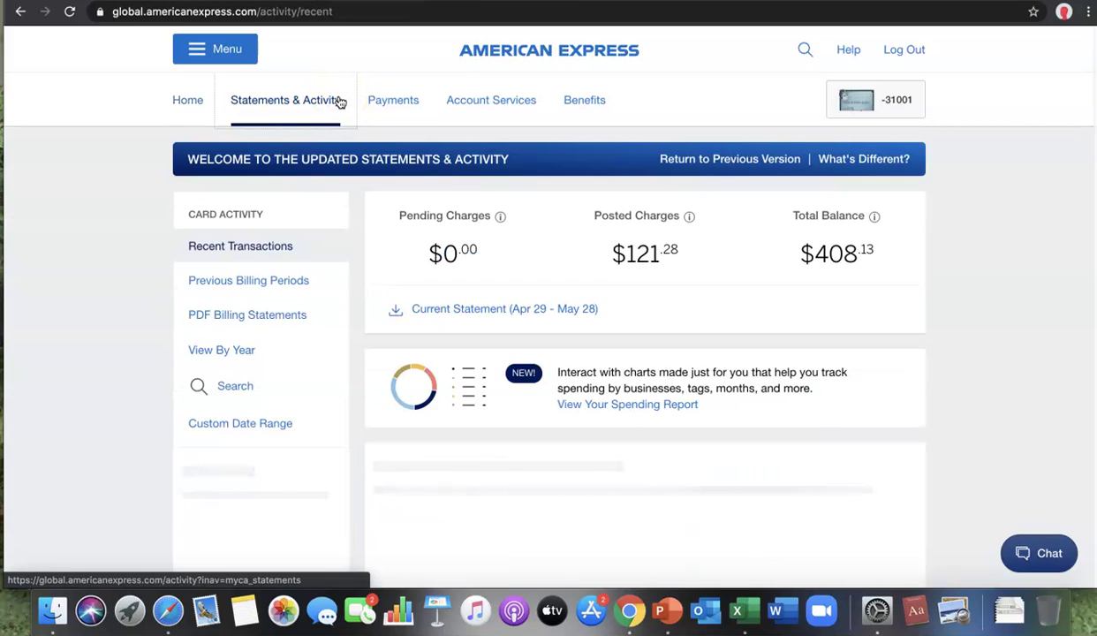
pyautogui.scroll(-1, 332, 196)
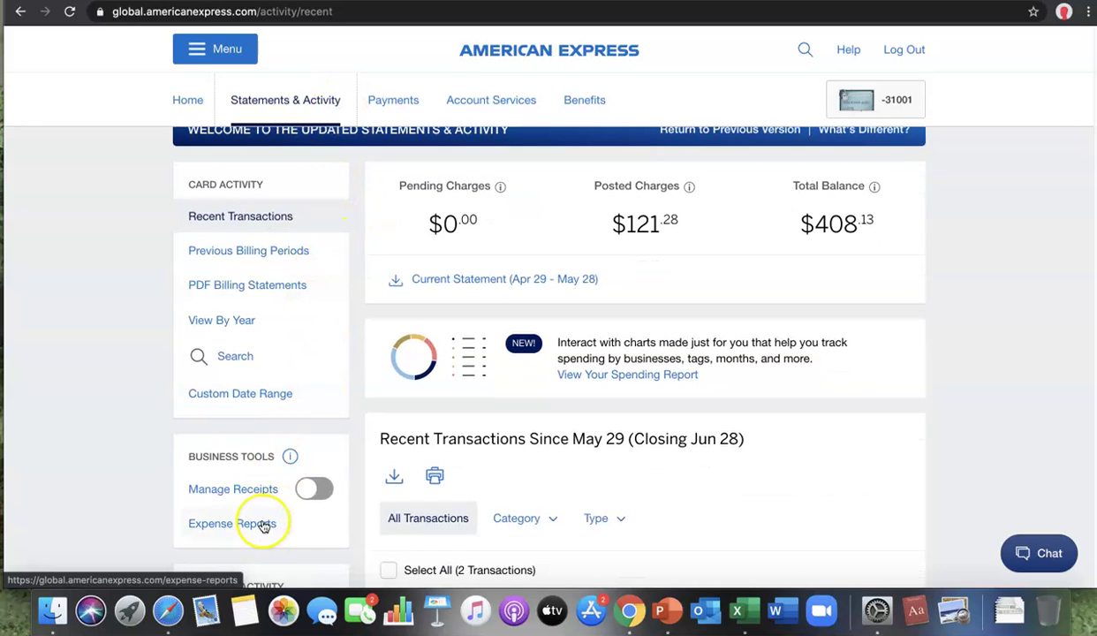
pyautogui.click(231, 522)
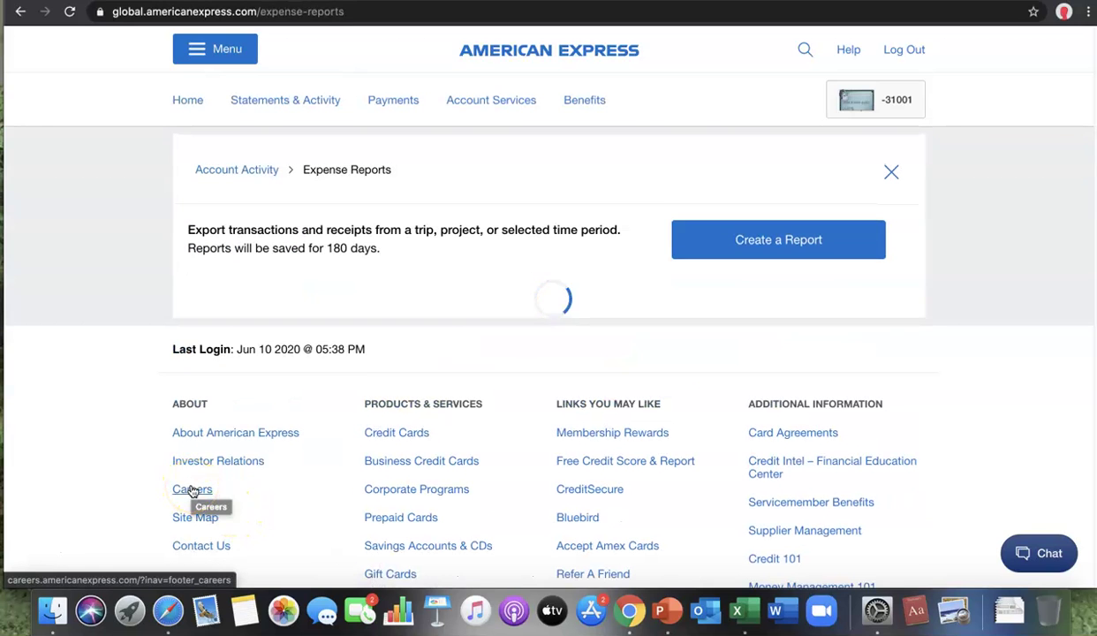
pyautogui.click(734, 237)
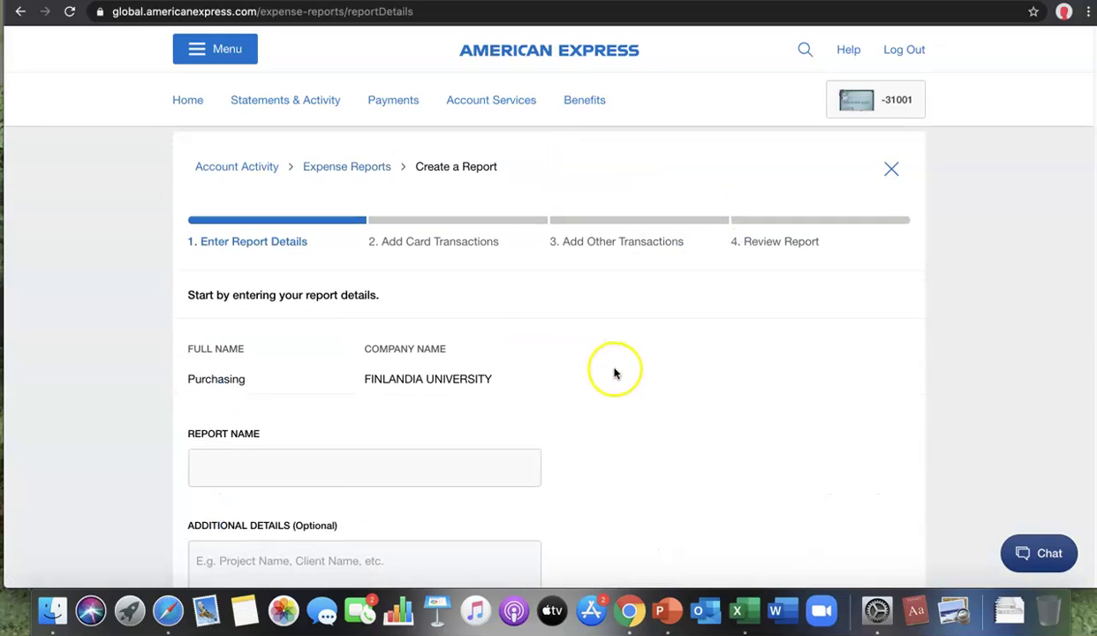
# Step: Name the new report "May 2020 Expense Report"
pyautogui.scroll(-2, 613, 373)
pyautogui.scroll(-2, 614, 373)
pyautogui.click(384, 391)
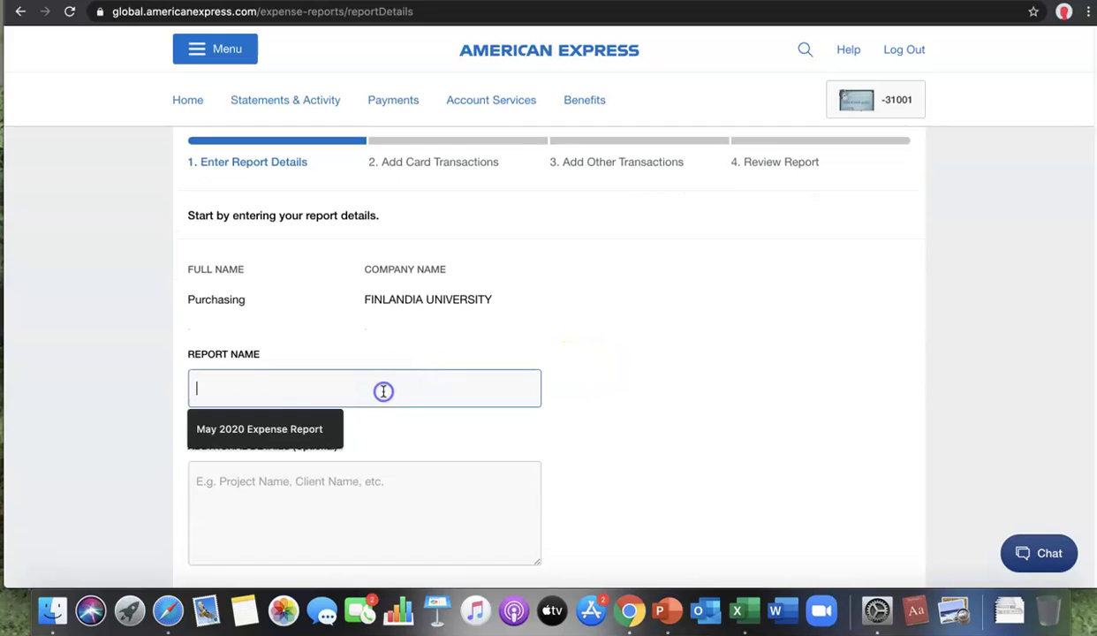
pyautogui.click(290, 439)
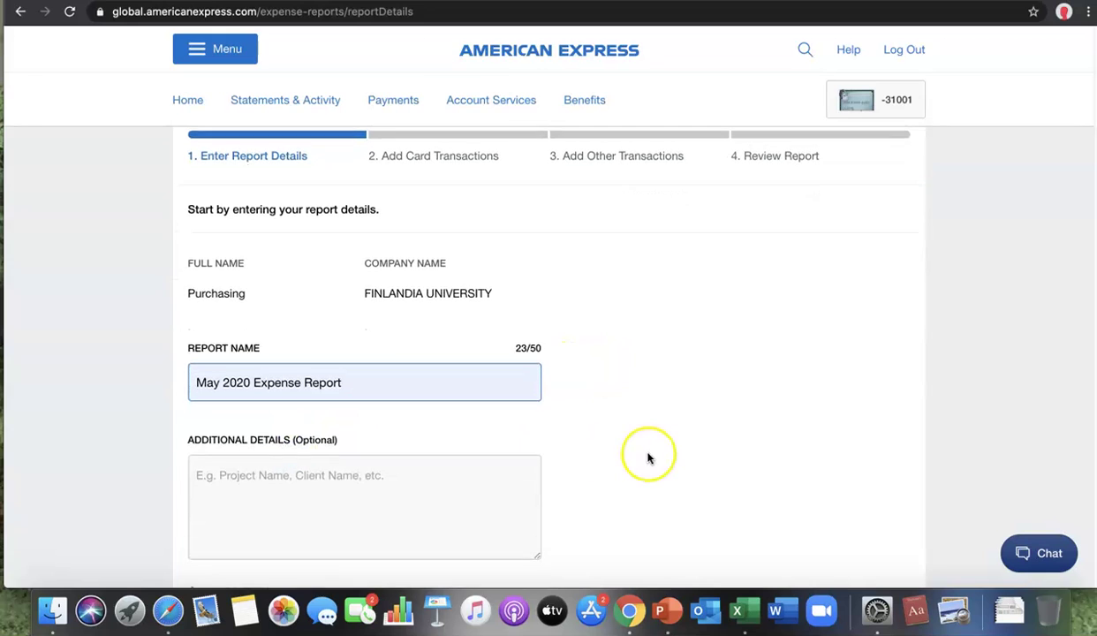
# Step: Expand the report's optional details and set the cost center to 5730
pyautogui.scroll(-1, 648, 457)
pyautogui.scroll(-4, 647, 457)
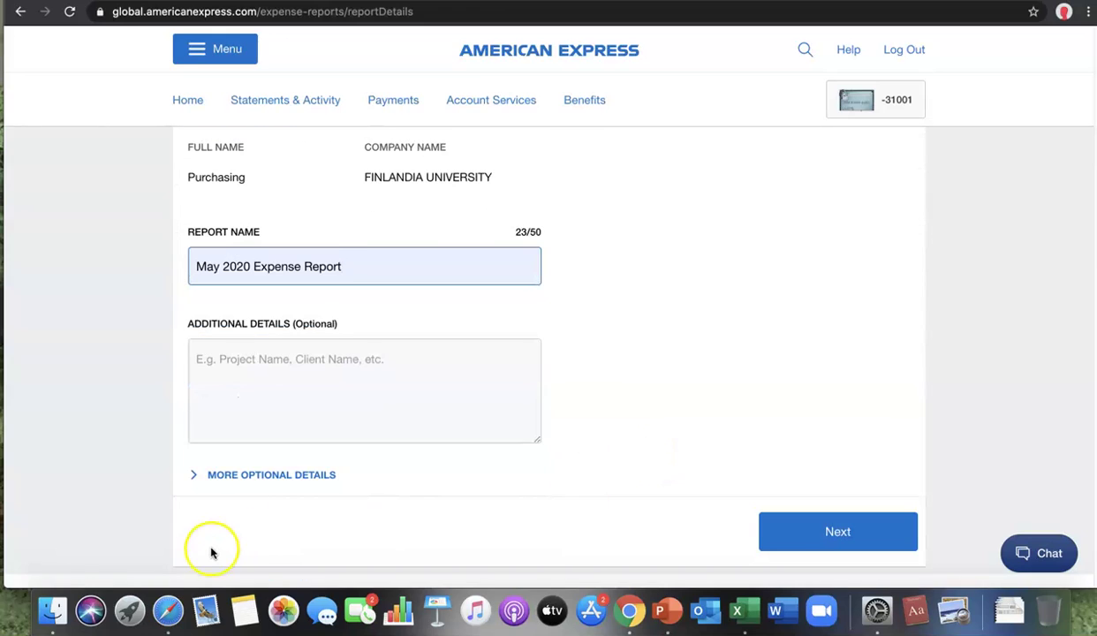
pyautogui.click(266, 477)
pyautogui.scroll(-10, 267, 477)
pyautogui.click(266, 461)
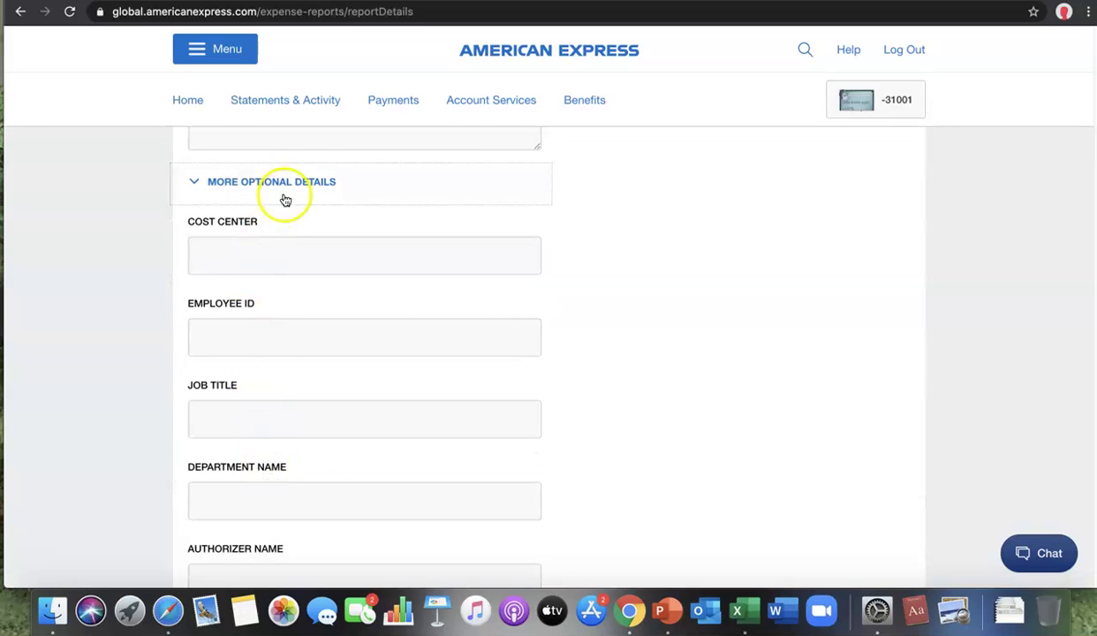
pyautogui.click(270, 261)
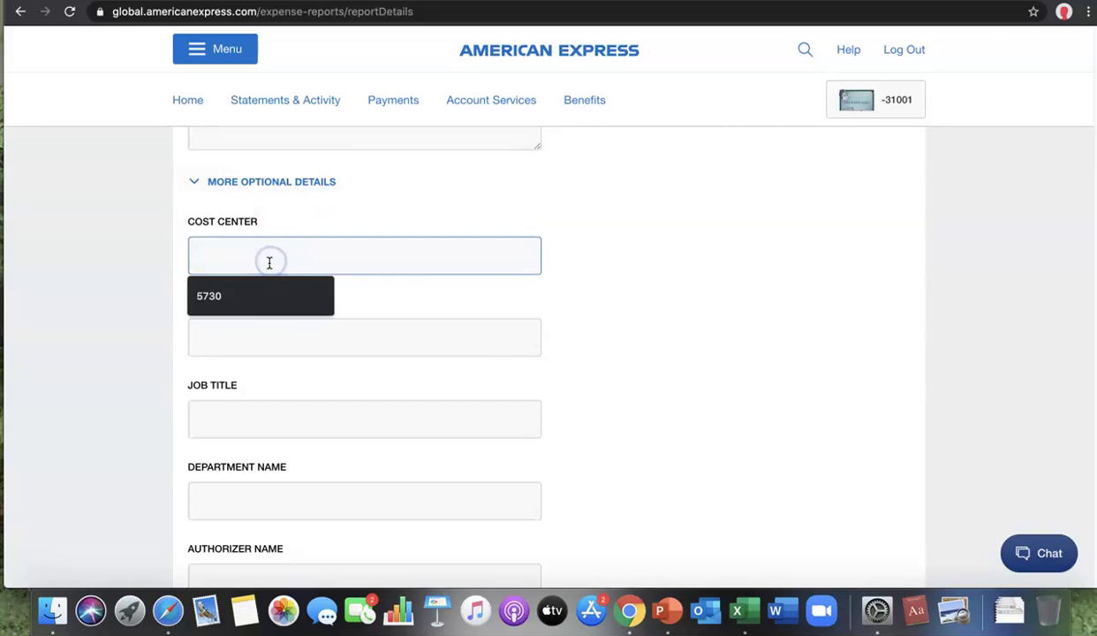
pyautogui.click(257, 295)
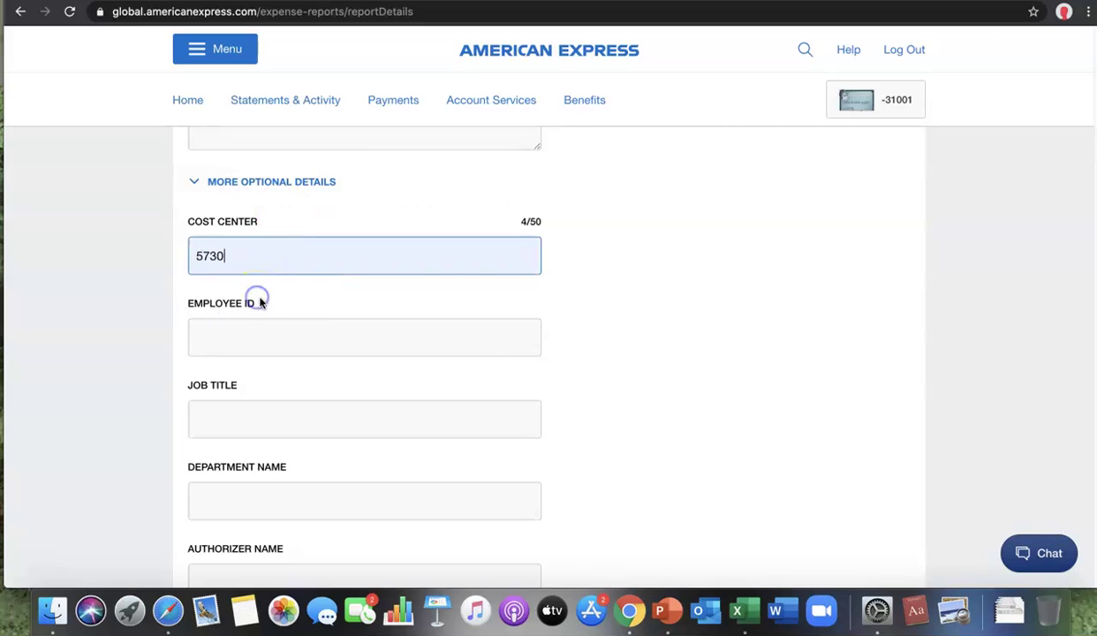
# Step: Set the job title to Purchaser and the department name to Business Office
pyautogui.scroll(-2, 261, 305)
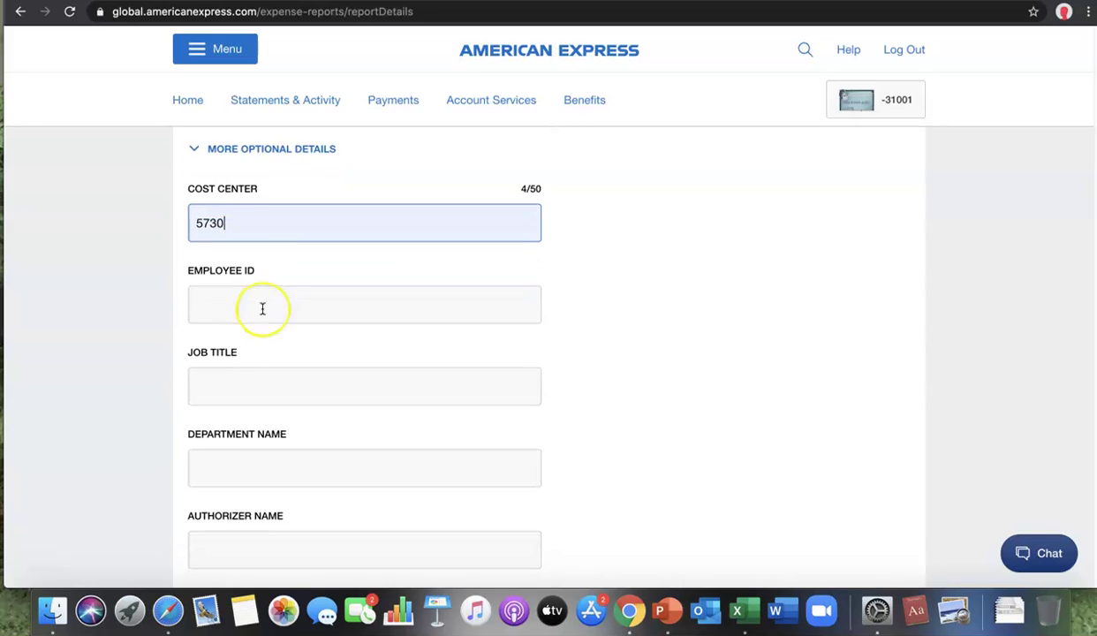
pyautogui.scroll(-2, 262, 308)
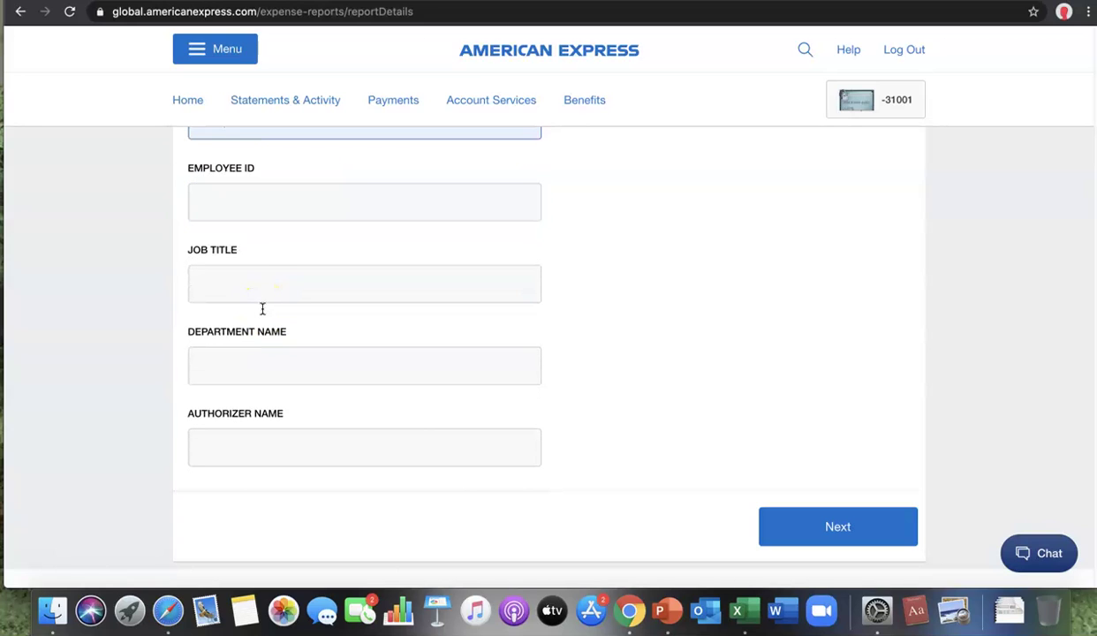
pyautogui.click(257, 280)
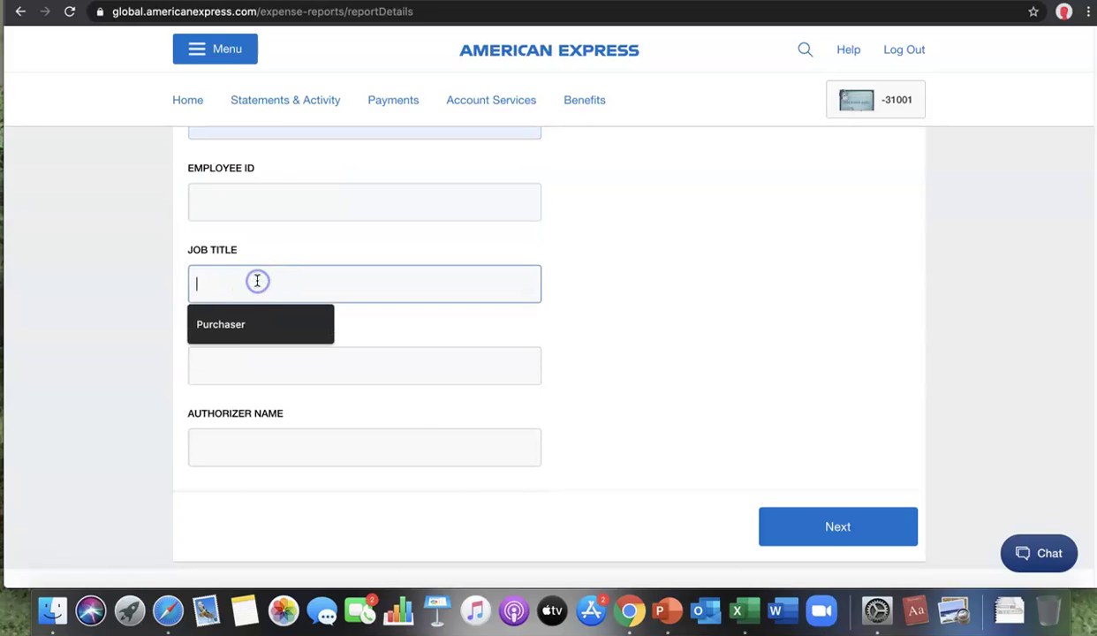
pyautogui.click(253, 326)
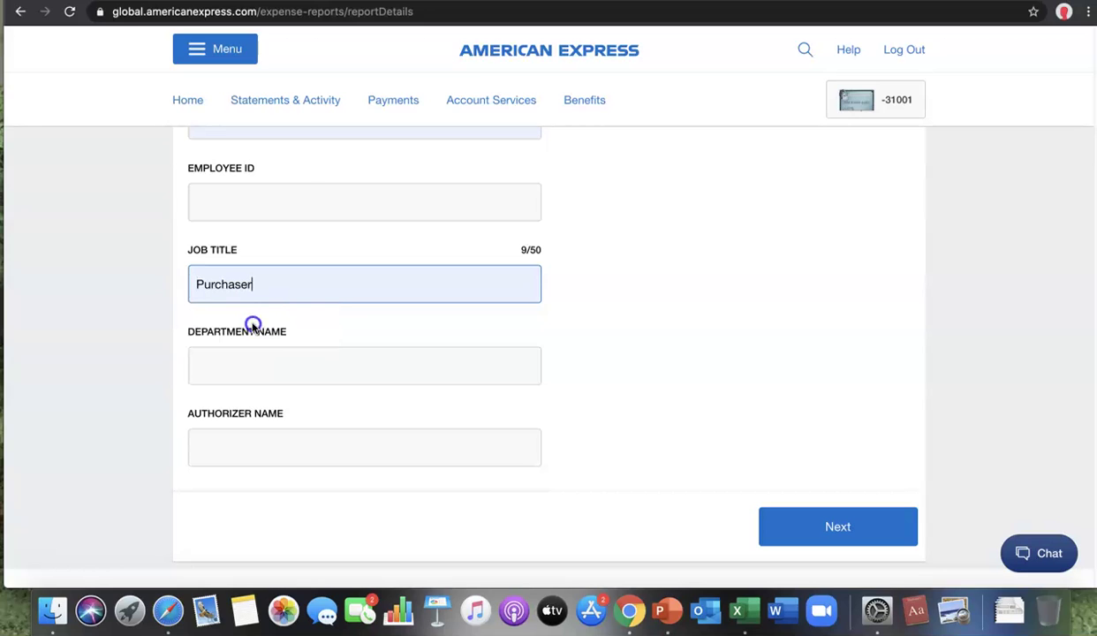
pyautogui.click(271, 369)
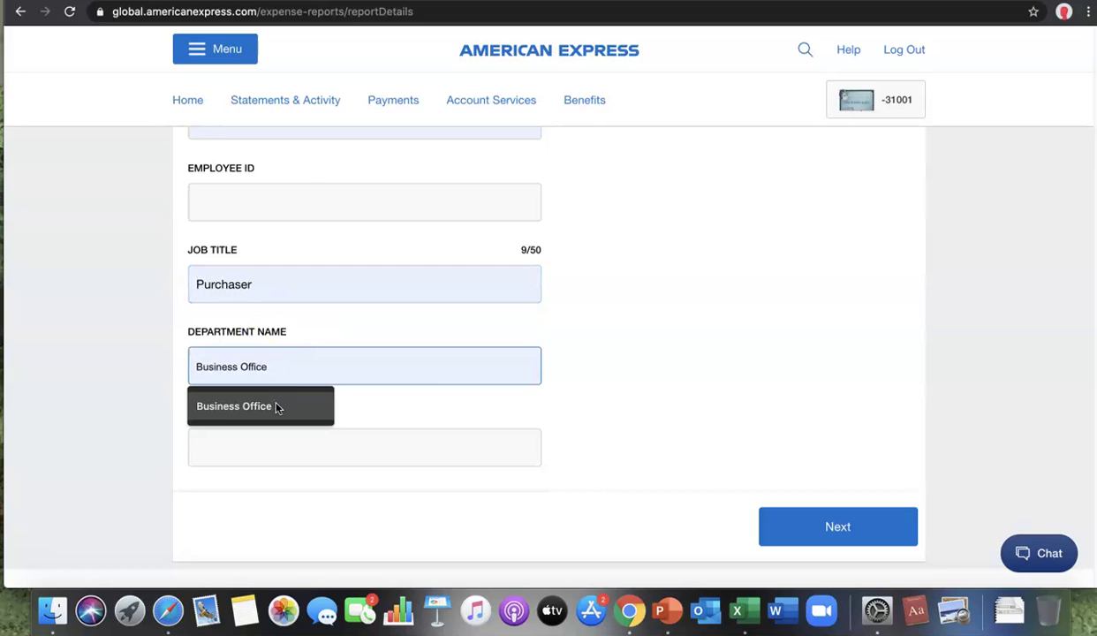
pyautogui.click(275, 406)
# Step: Enter the authorizer's full name and submit the report details
pyautogui.click(267, 445)
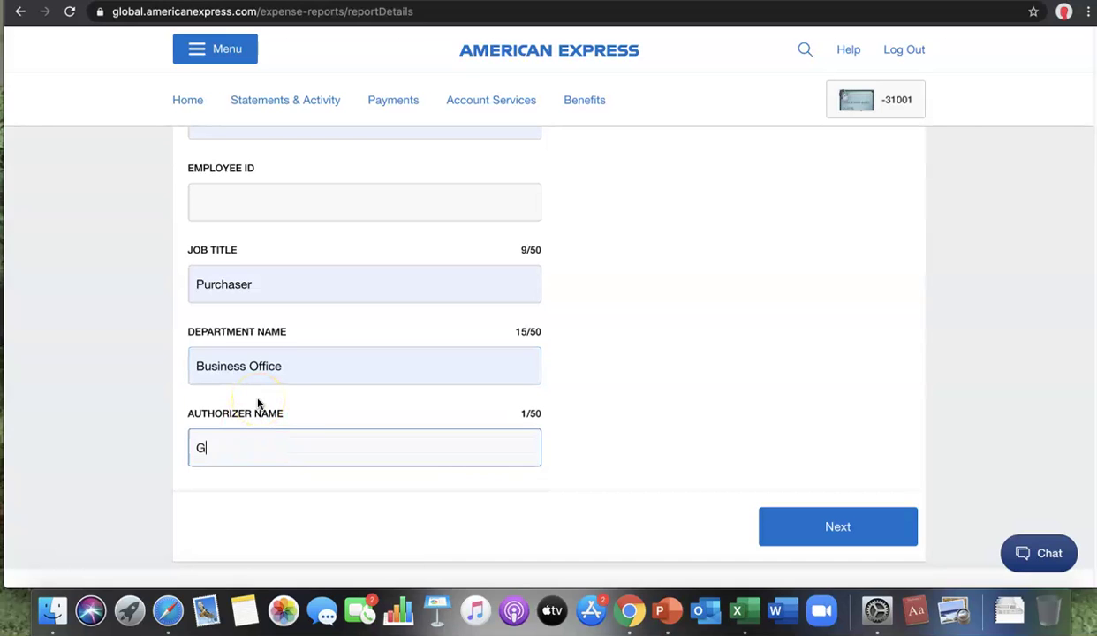
pyautogui.write('Gary')
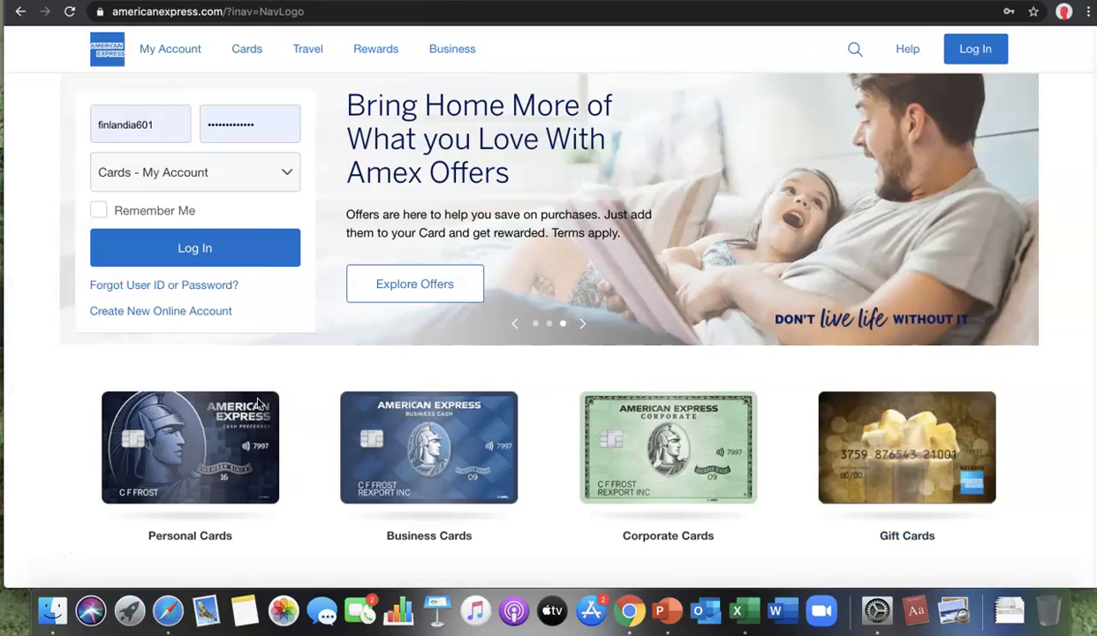
pyautogui.write('B')
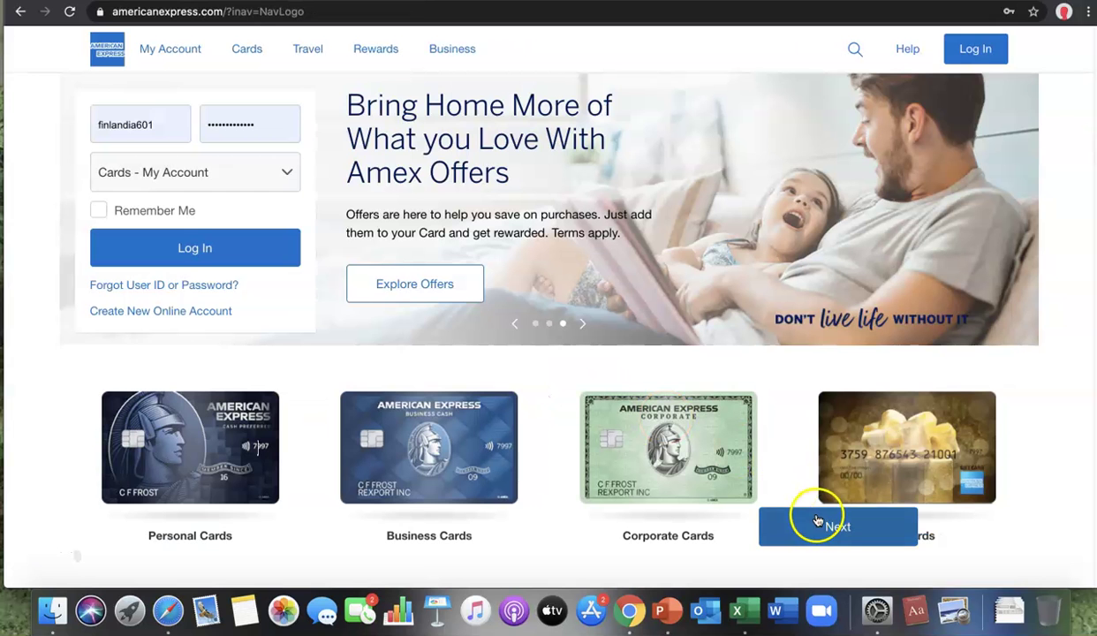
pyautogui.click(821, 526)
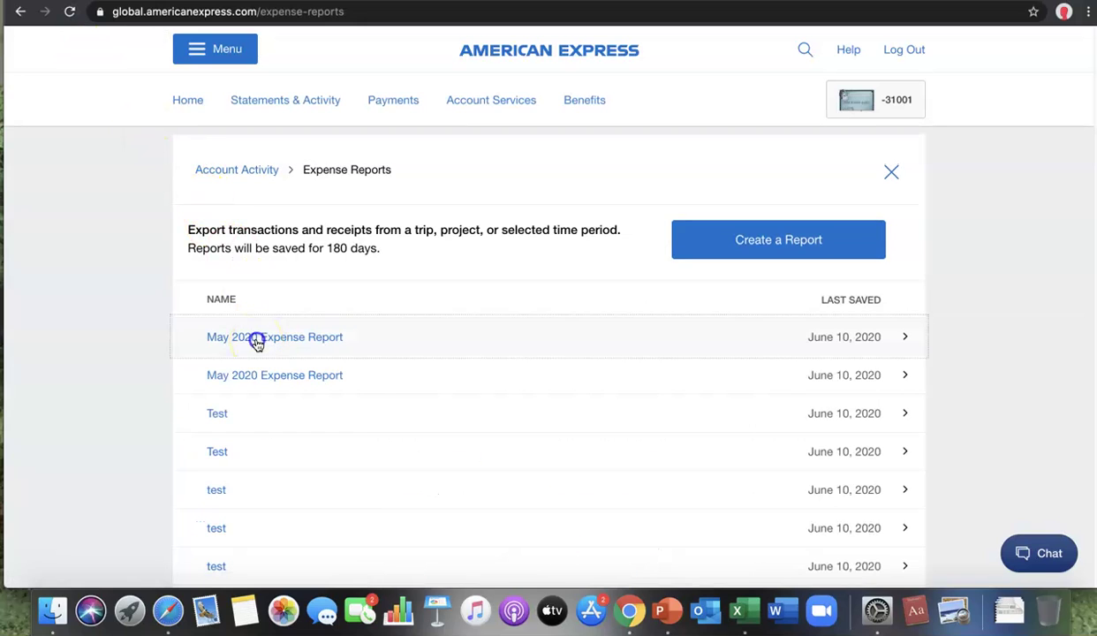
# Step: Open the first May 2020 Expense Report in the saved list and go to adding its card transactions
pyautogui.click(257, 341)
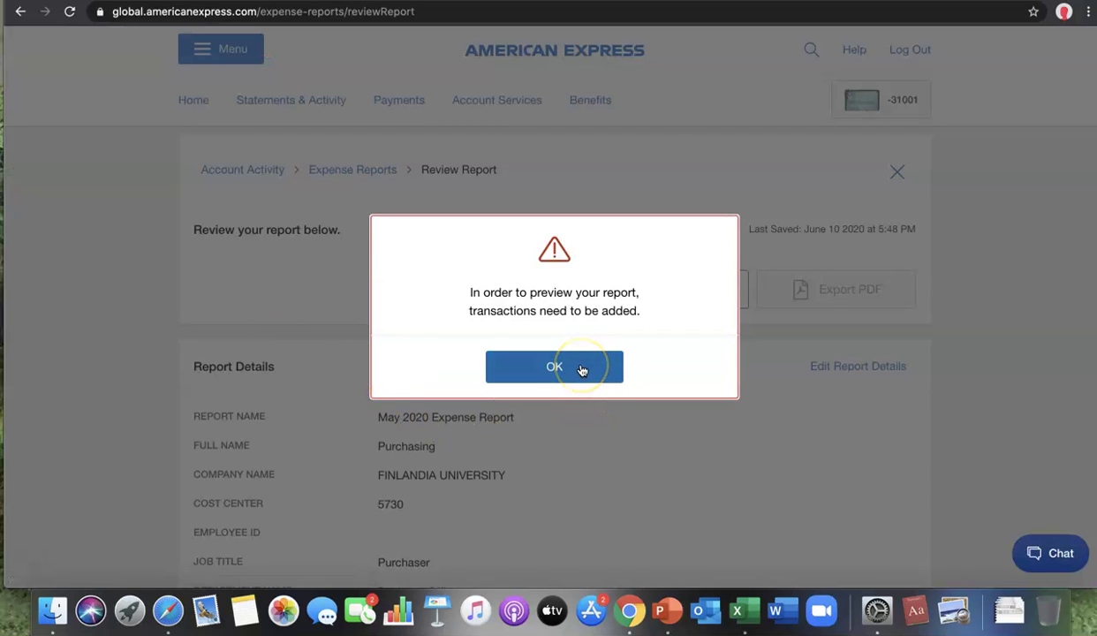
pyautogui.click(581, 369)
pyautogui.scroll(-3, 994, 420)
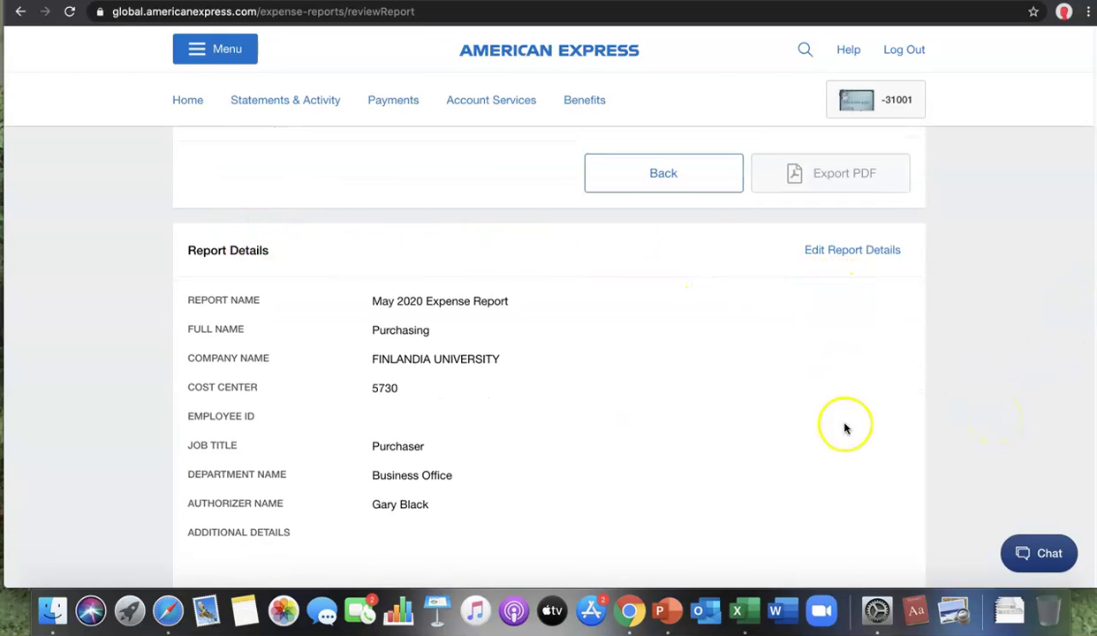
pyautogui.scroll(-4, 751, 499)
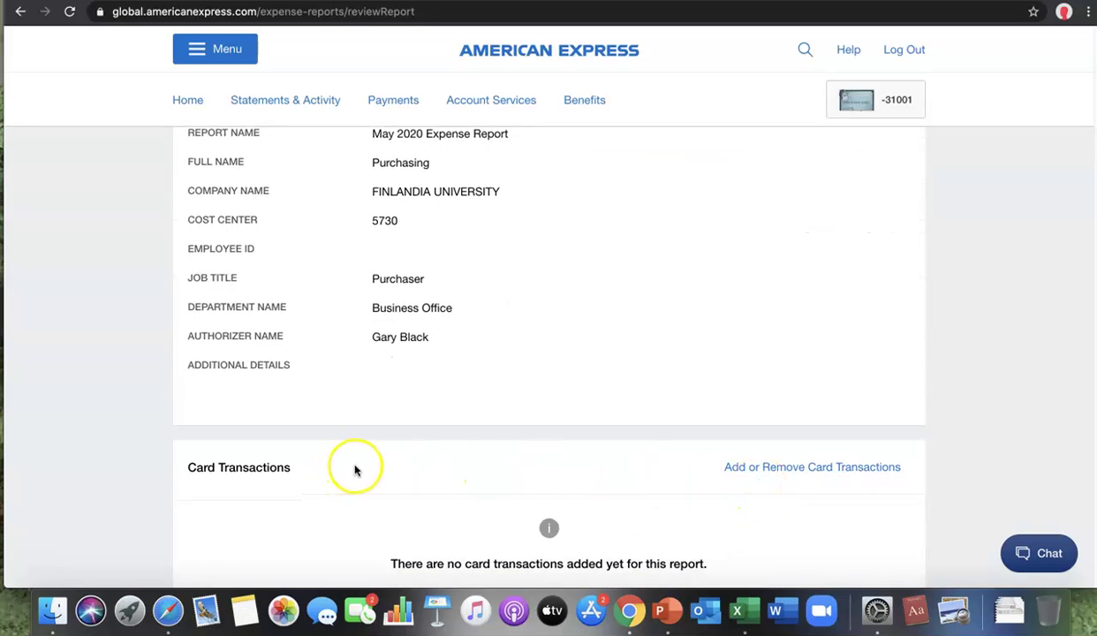
pyautogui.click(795, 468)
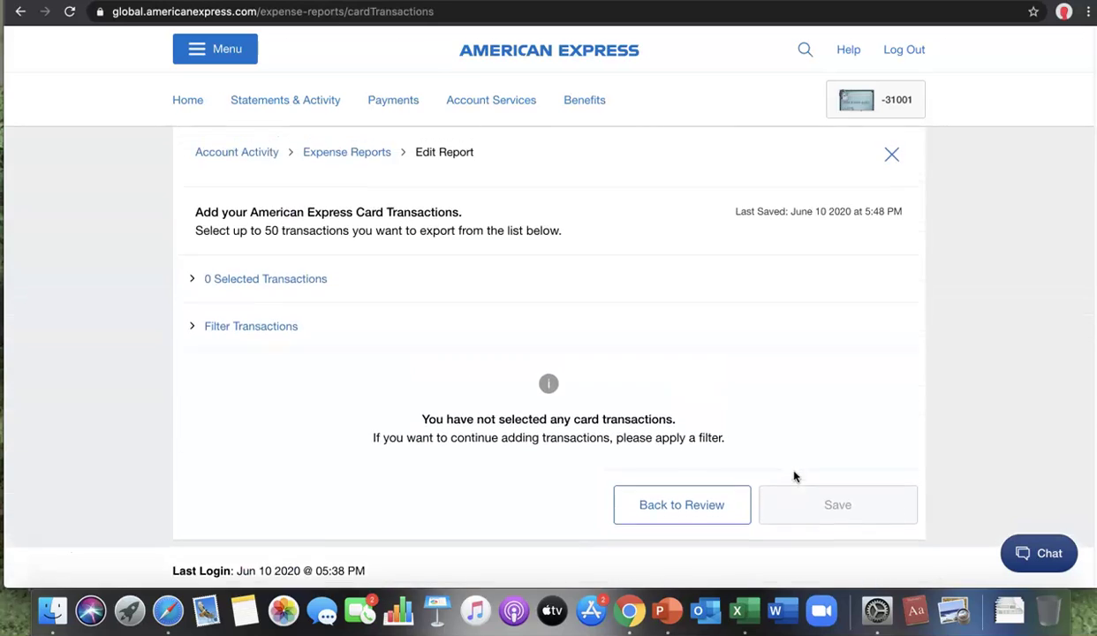
# Step: Filter the card transactions to the date range 04/29/2020 - 05/28/2020
pyautogui.click(216, 344)
pyautogui.click(343, 412)
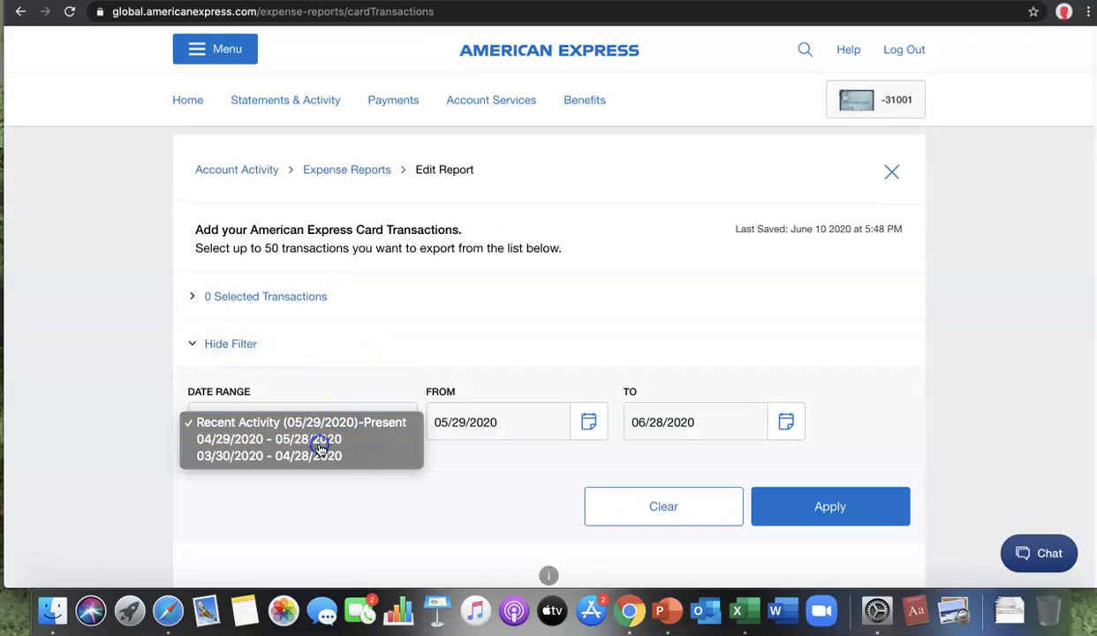
pyautogui.click(321, 447)
pyautogui.click(841, 506)
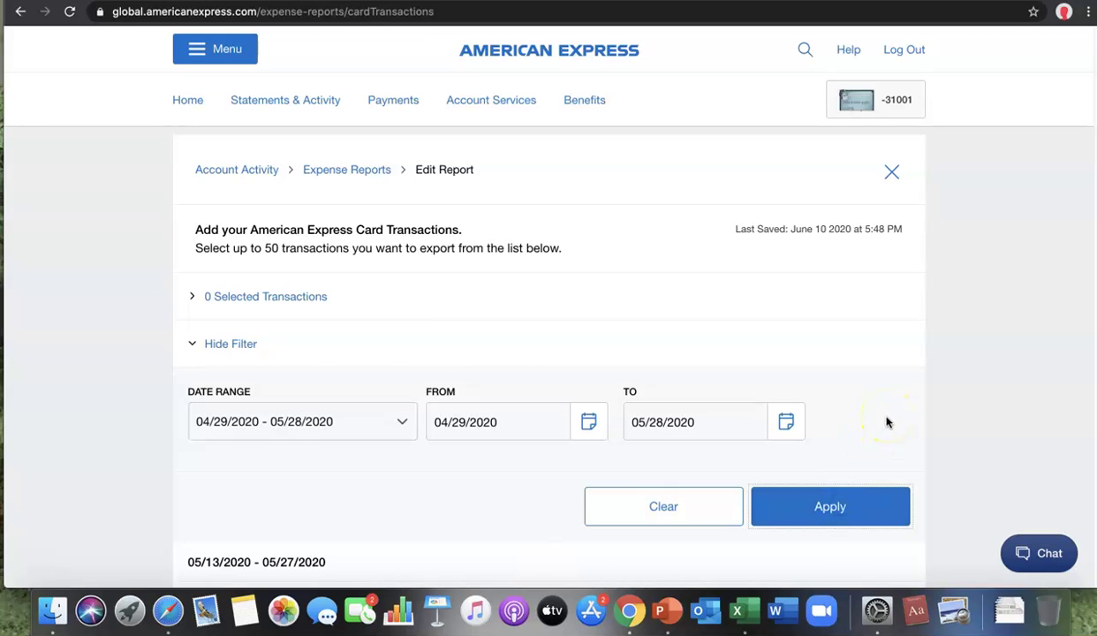
# Step: Open the May 27 Amazon transaction for $80.00 and view its attached receipt and expense details
pyautogui.scroll(-3, 886, 424)
pyautogui.scroll(-2, 886, 431)
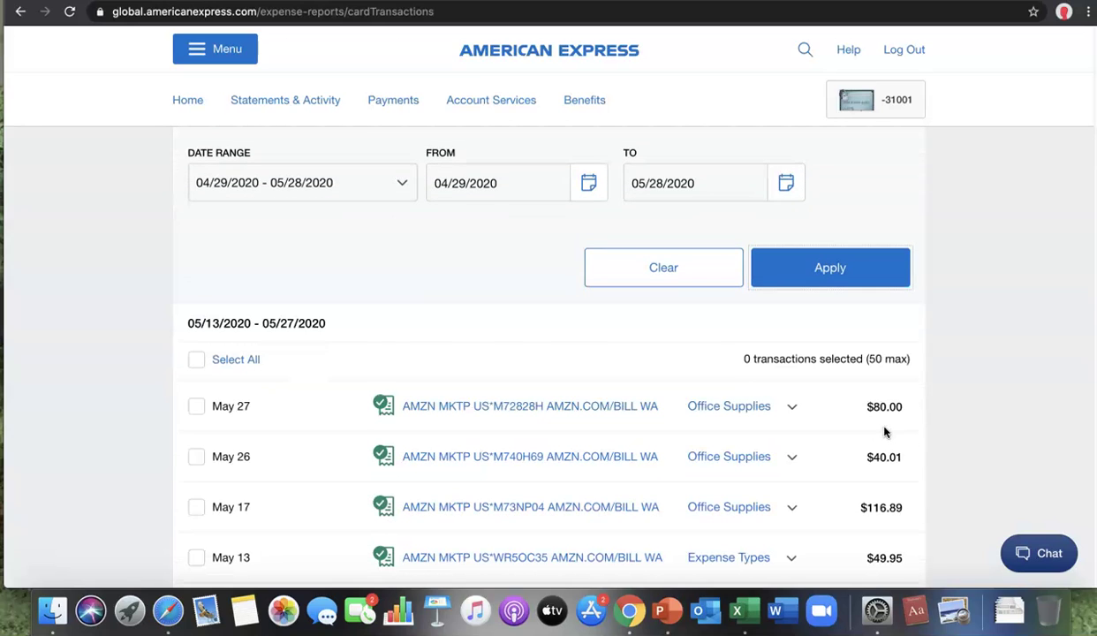
pyautogui.scroll(-2, 826, 442)
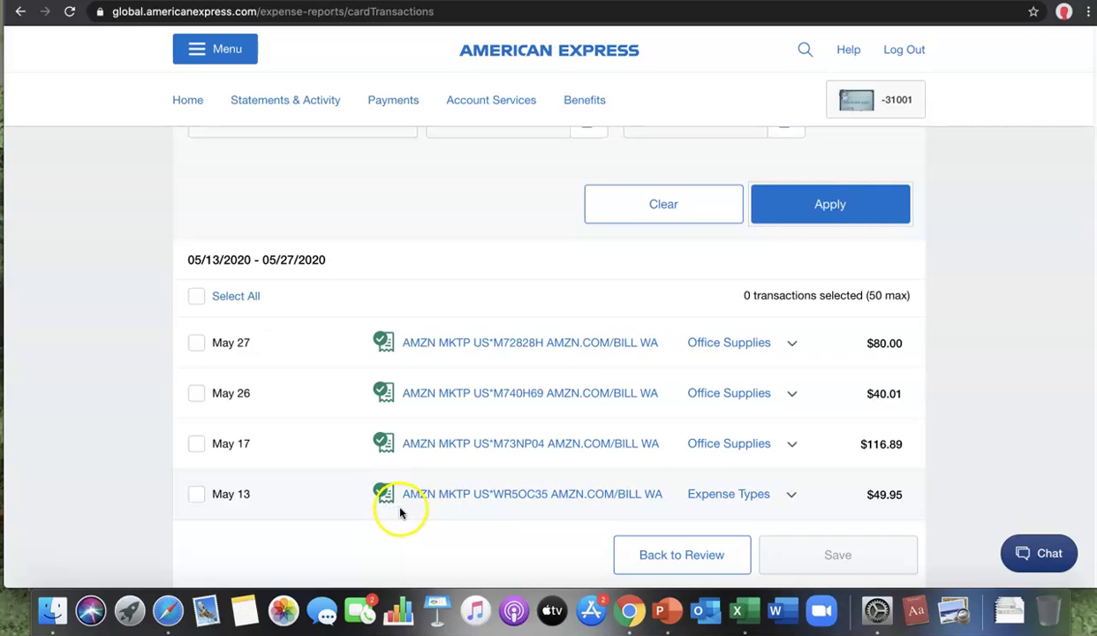
pyautogui.click(527, 345)
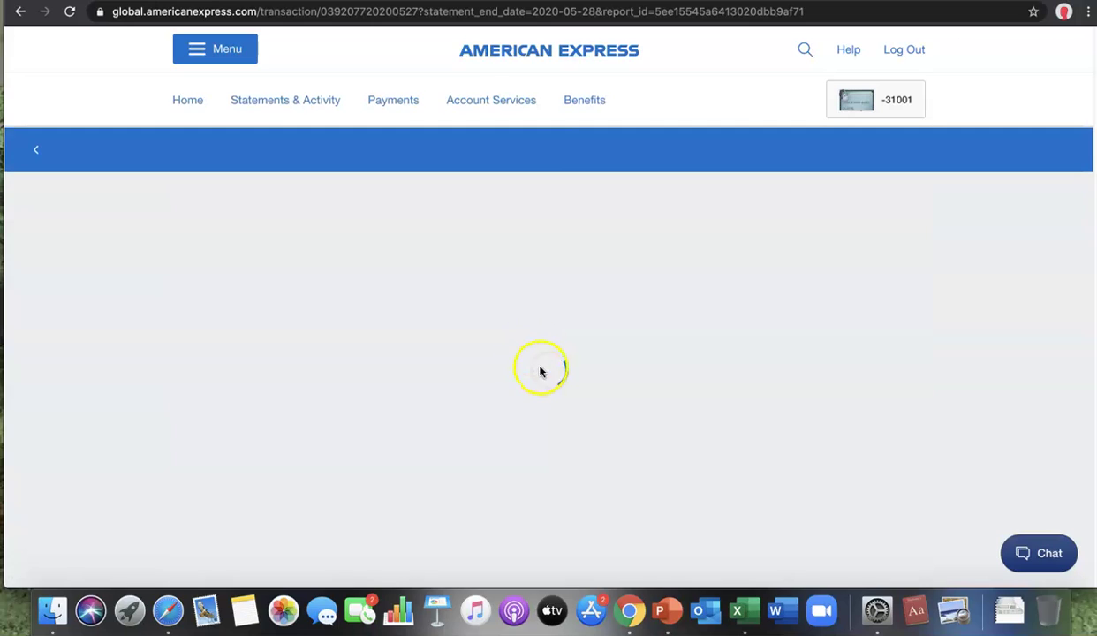
pyautogui.scroll(-5, 541, 391)
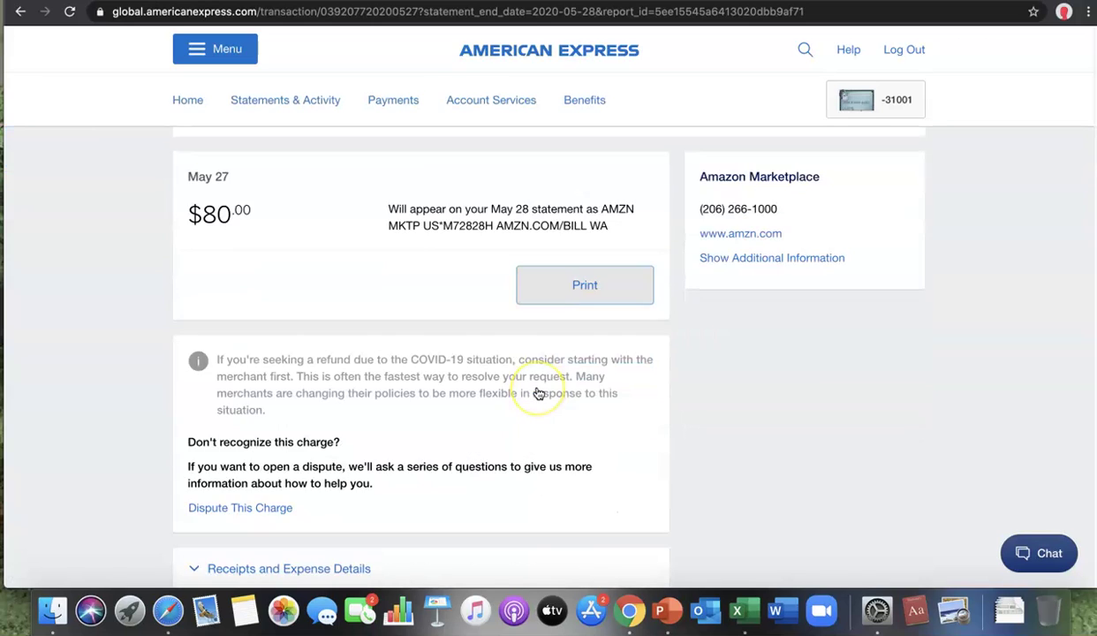
pyautogui.scroll(-5, 539, 393)
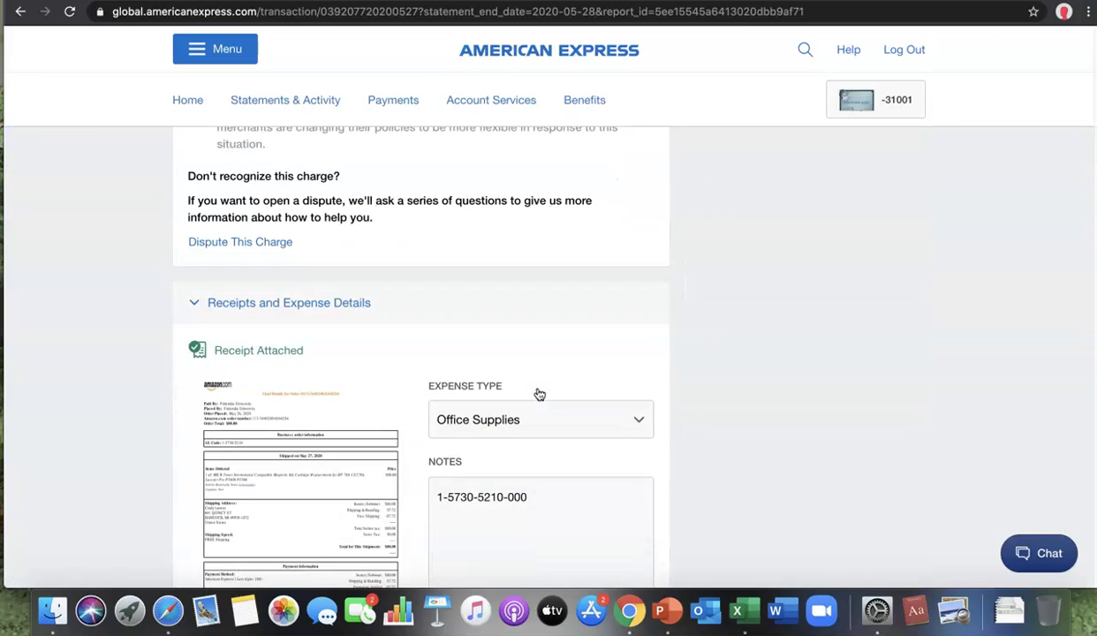
pyautogui.click(479, 395)
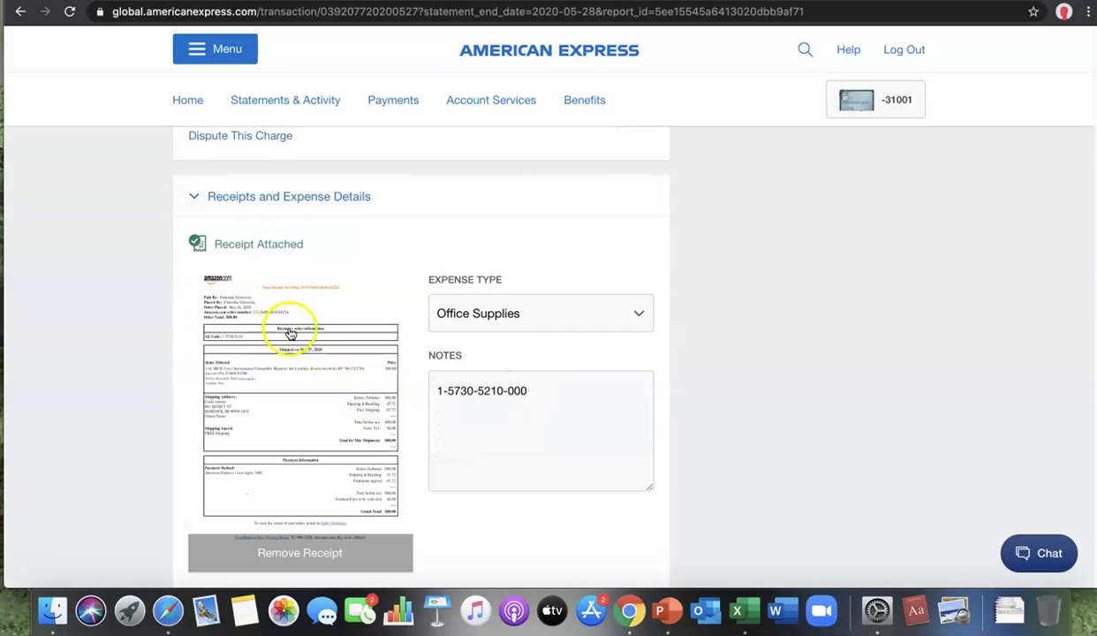
# Step: Review the expense type choices, keeping Office Supplies, and check the account code in the transaction's notes
pyautogui.click(470, 314)
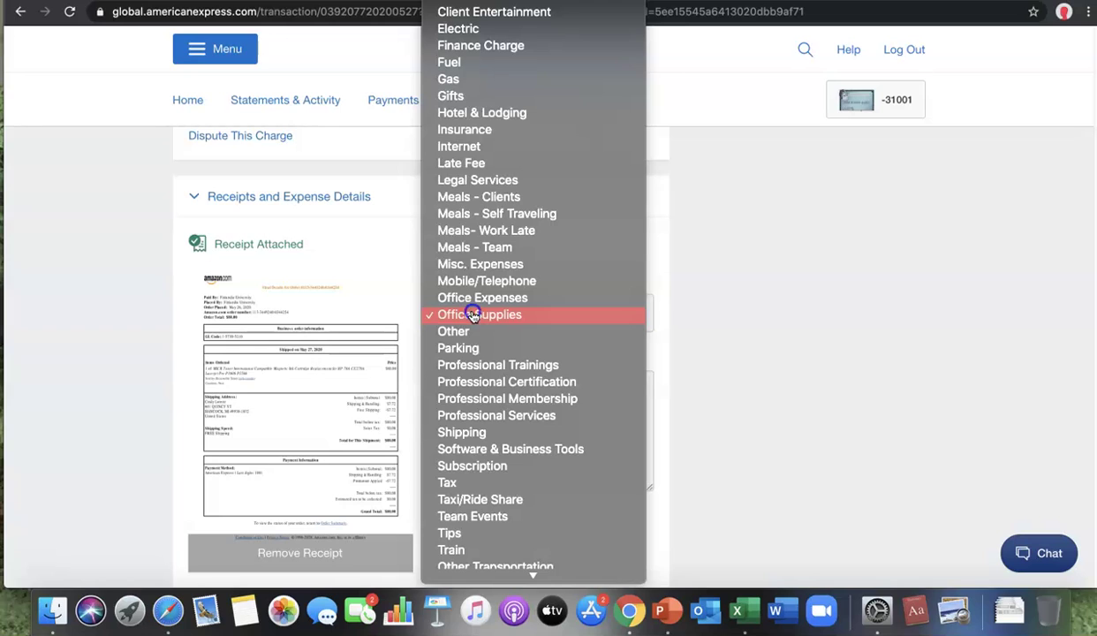
pyautogui.click(475, 316)
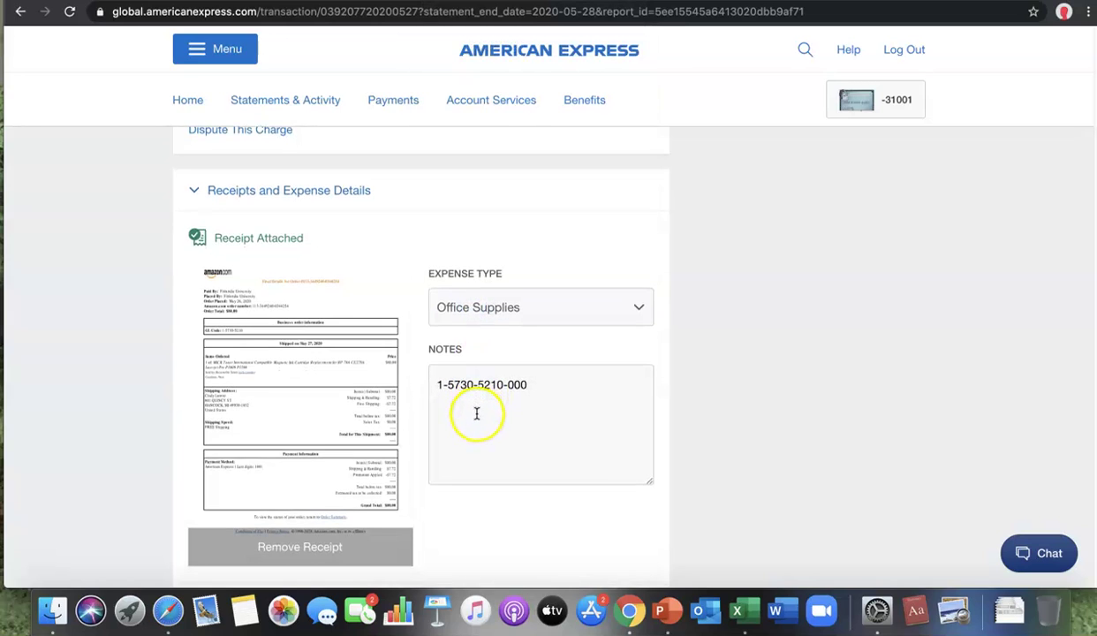
pyautogui.moveTo(439, 390); pyautogui.dragTo(531, 391)
pyautogui.click(455, 410)
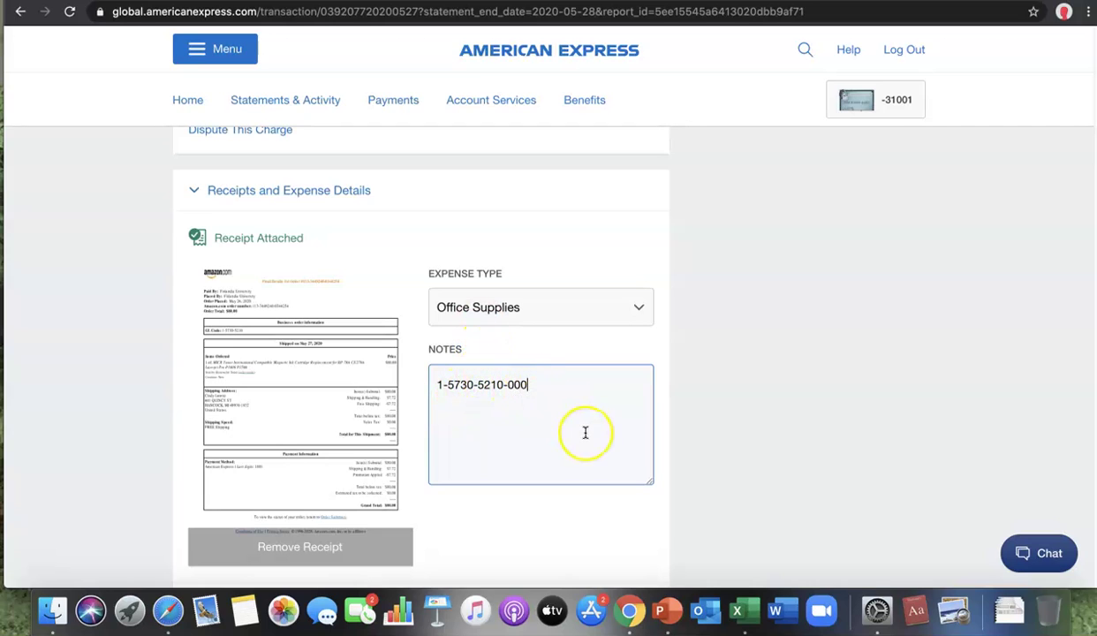
# Step: Expand the May 27 transaction's itemization, check the descriptions and amounts of its two items, and save the itemization
pyautogui.scroll(-1, 588, 433)
pyautogui.scroll(-5, 584, 432)
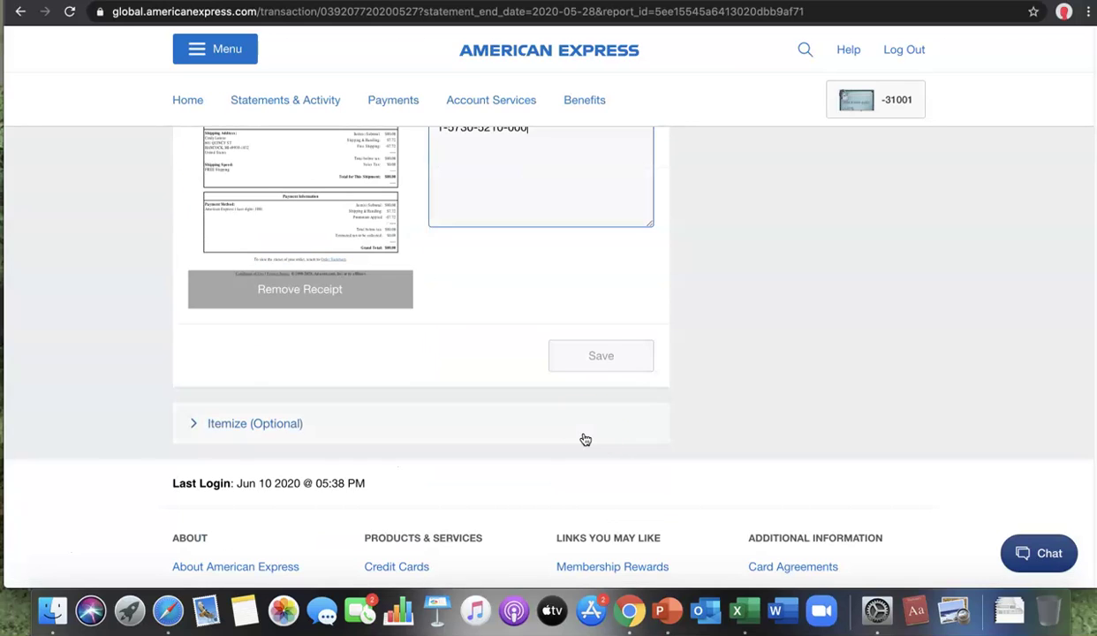
pyautogui.click(300, 430)
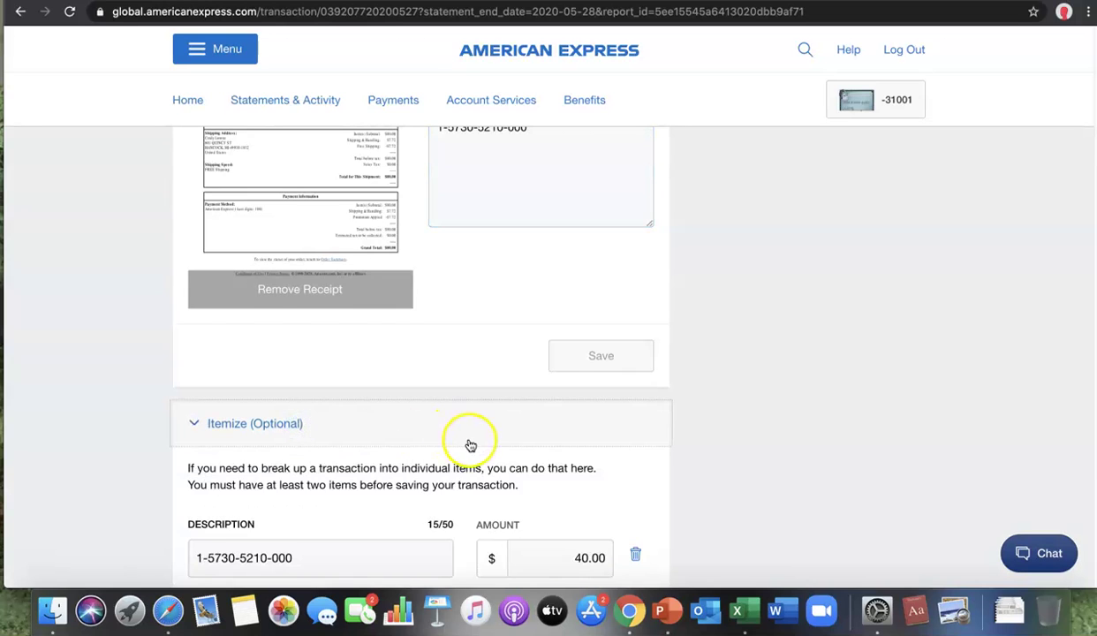
pyautogui.scroll(-2, 471, 439)
pyautogui.scroll(-2, 471, 441)
pyautogui.scroll(-1, 471, 444)
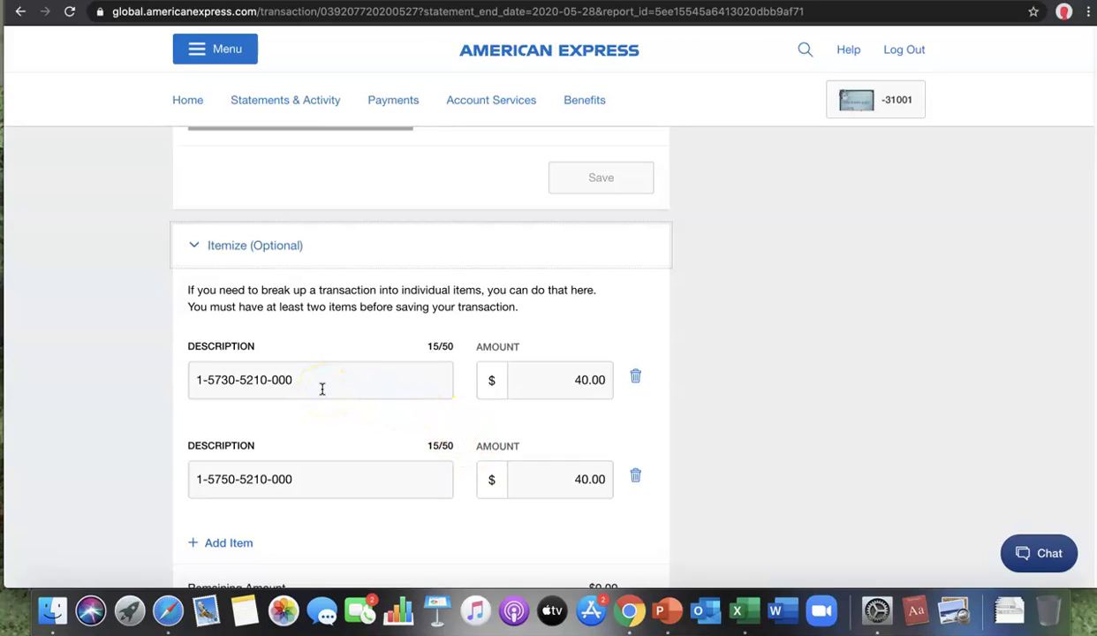
pyautogui.click(322, 388)
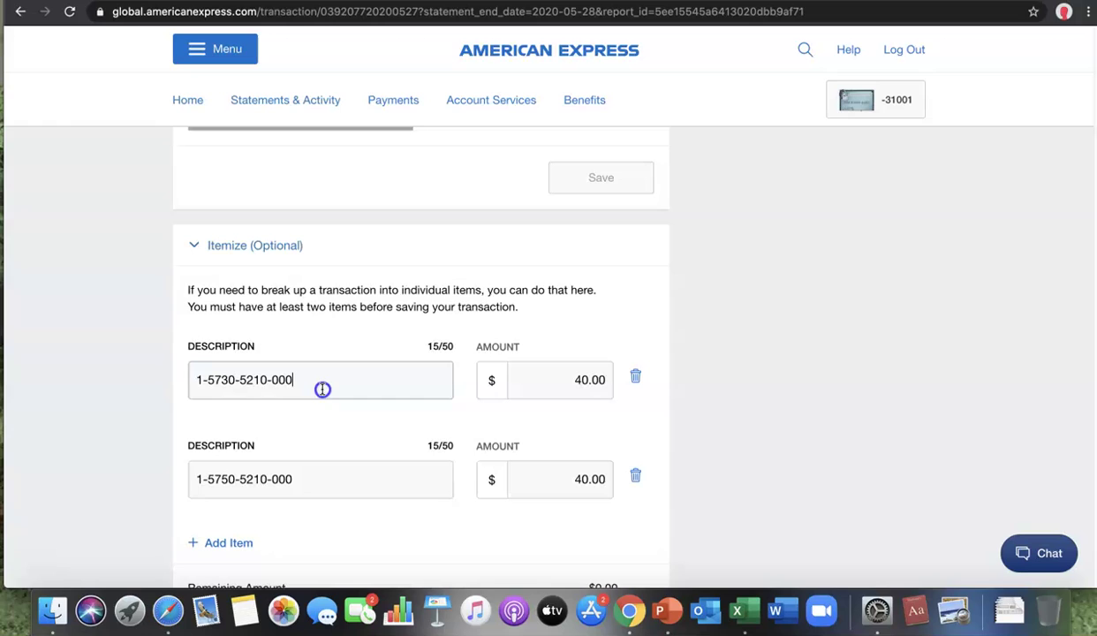
pyautogui.click(323, 488)
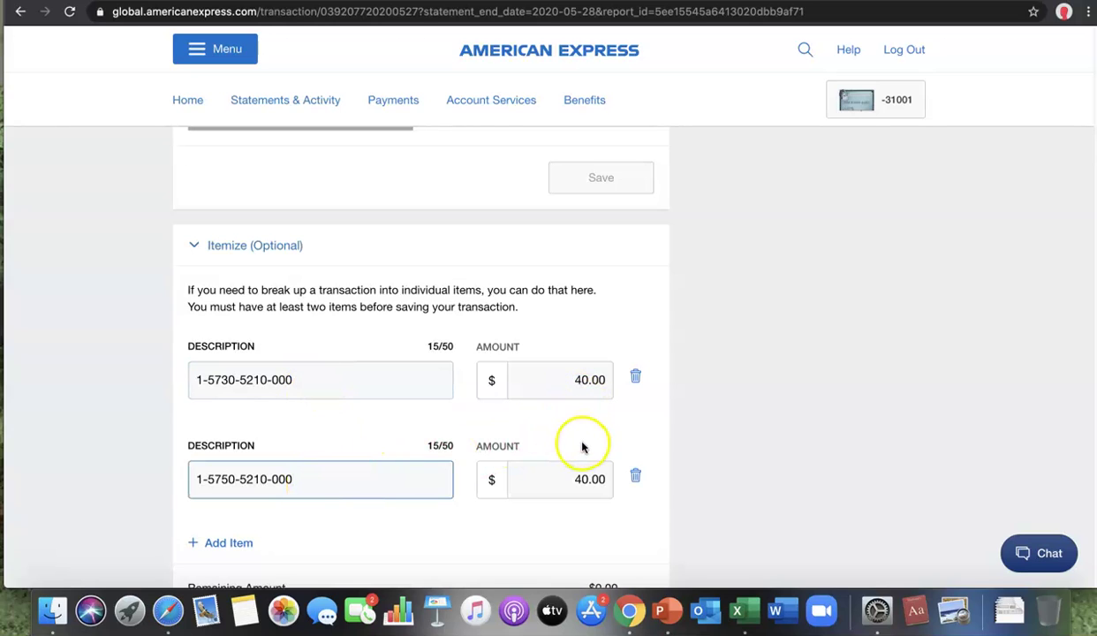
pyautogui.scroll(-3, 583, 443)
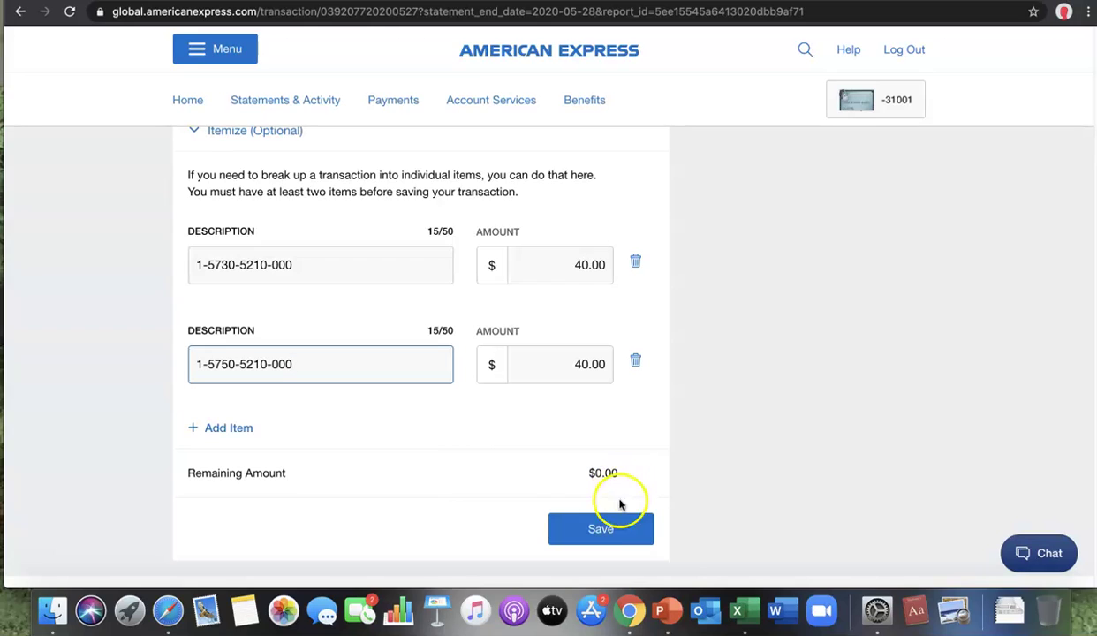
pyautogui.click(618, 529)
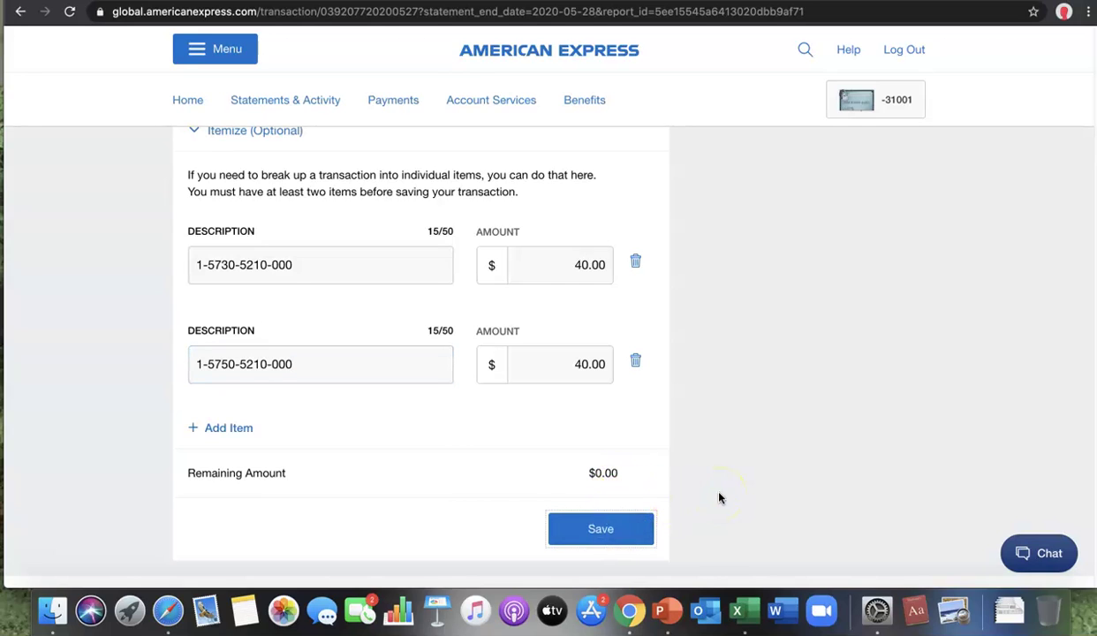
# Step: Leave the May 27 transaction's details and return to the report's list of card transactions
pyautogui.scroll(-3, 717, 499)
pyautogui.scroll(2, 715, 497)
pyautogui.scroll(3, 715, 497)
pyautogui.scroll(2, 715, 498)
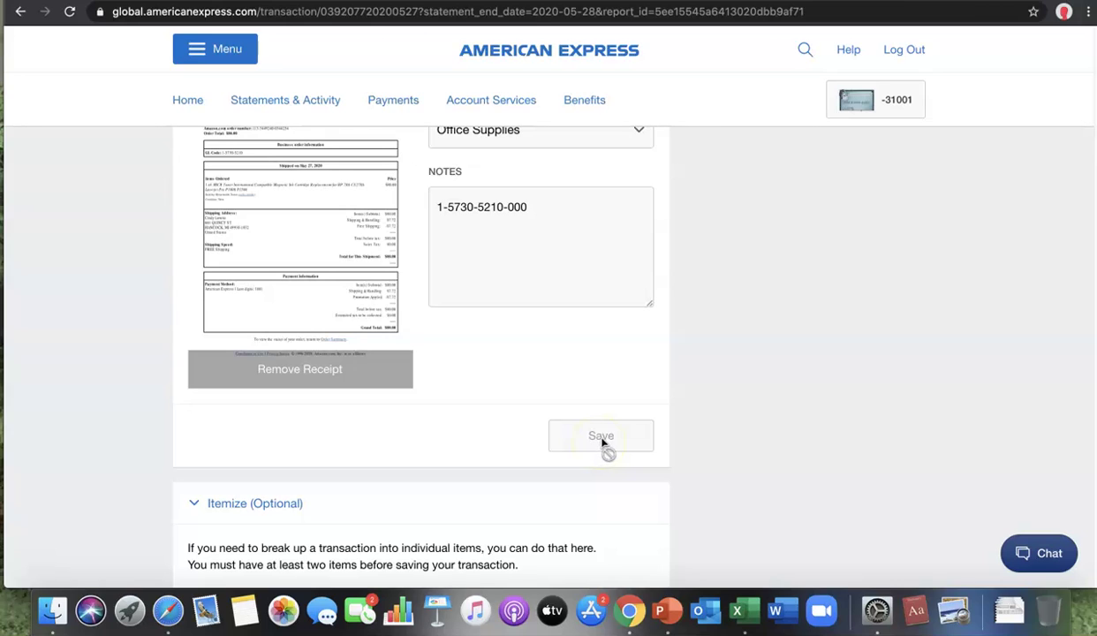
pyautogui.scroll(5, 602, 443)
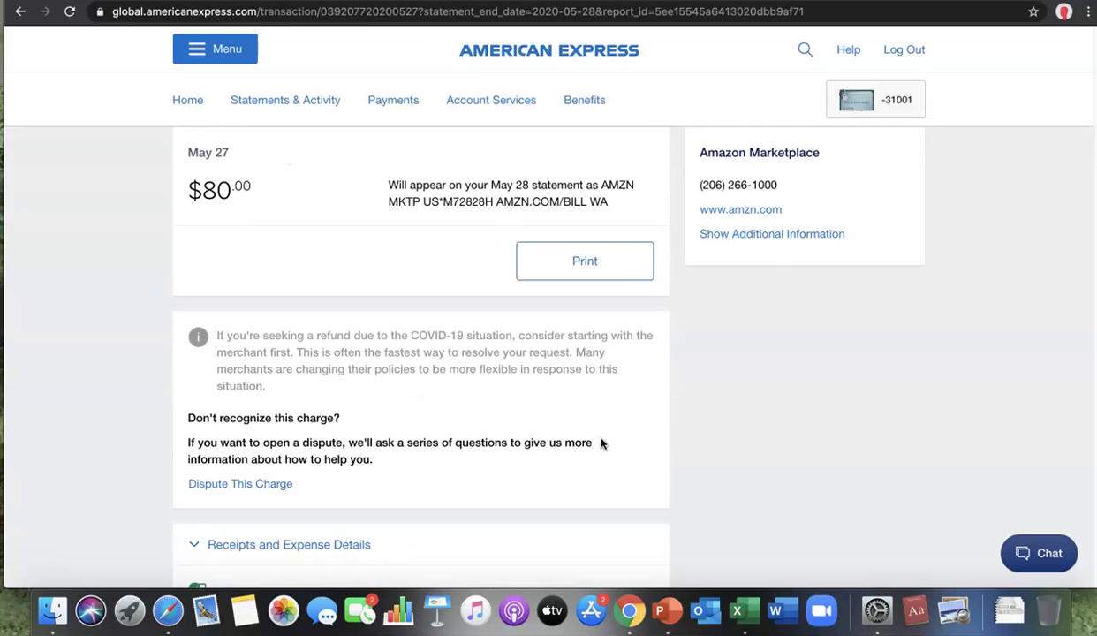
pyautogui.scroll(3, 603, 443)
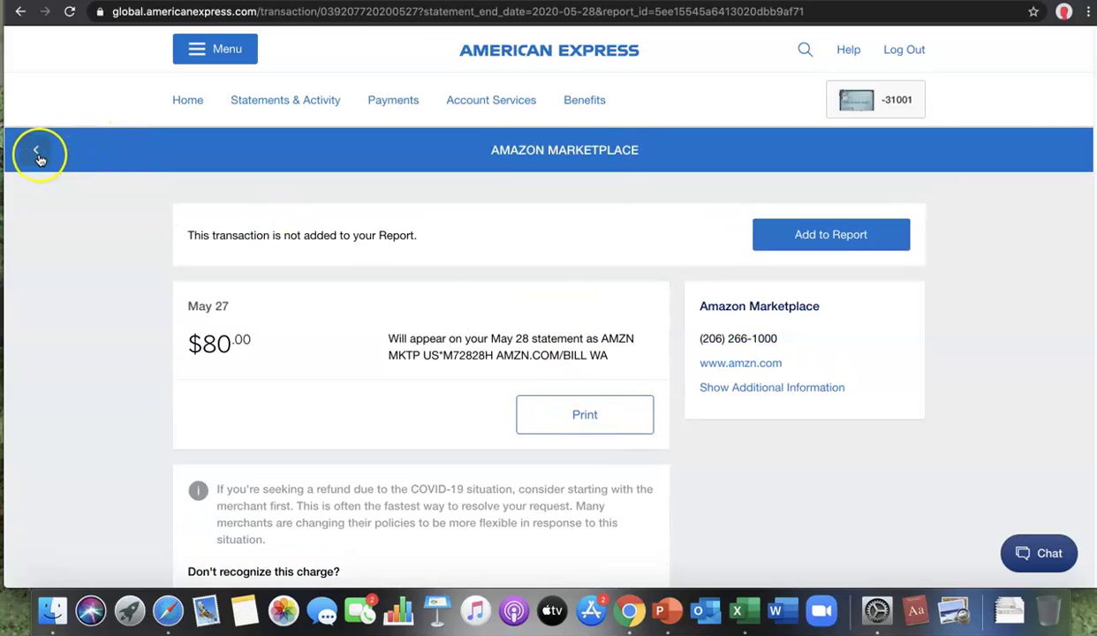
pyautogui.click(37, 152)
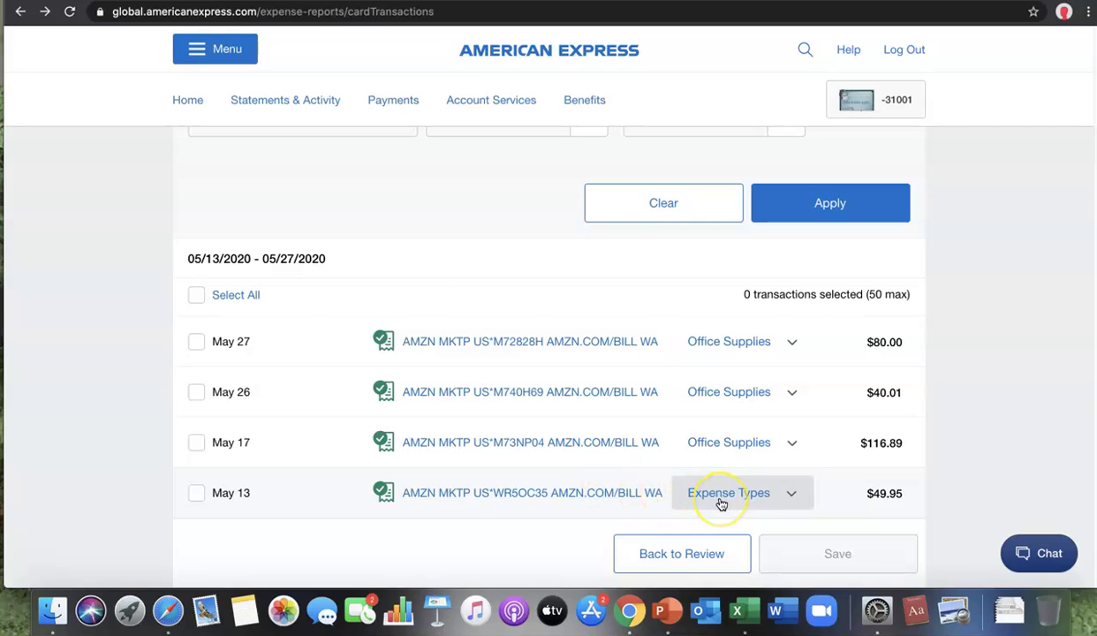
# Step: Open the May 13 Amazon transaction for $49.95 and view its attached receipt and expense details
pyautogui.click(590, 496)
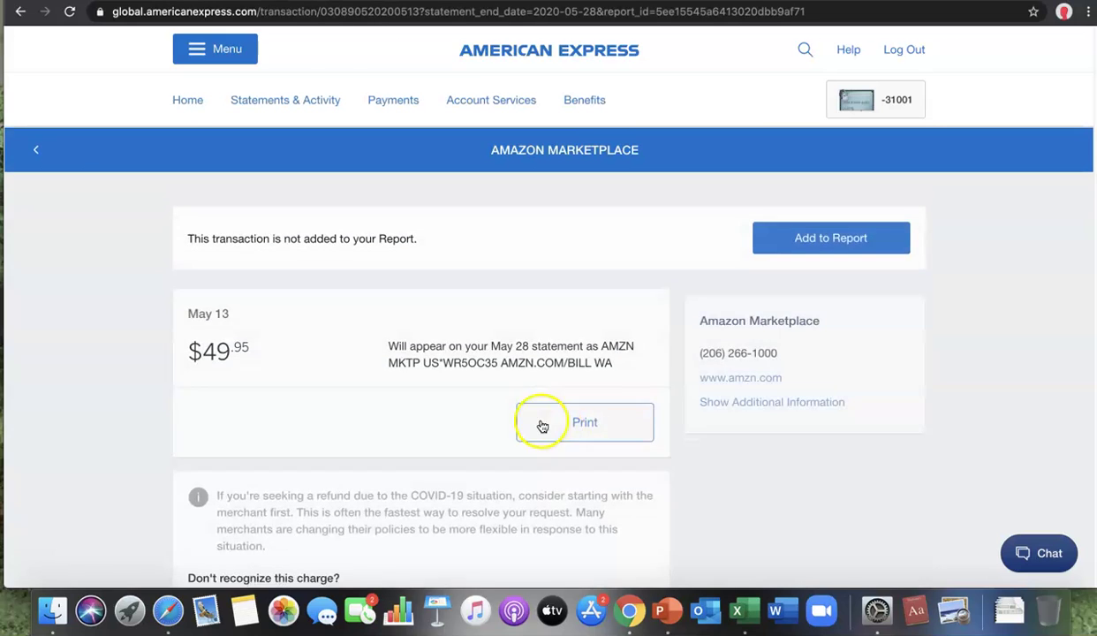
pyautogui.scroll(-1, 525, 440)
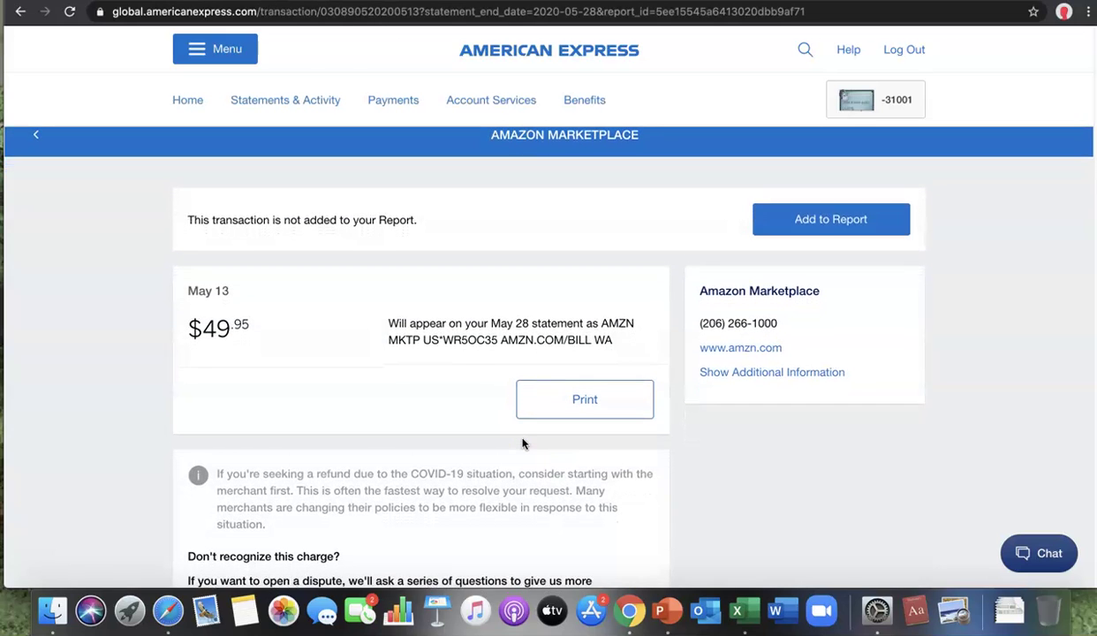
pyautogui.scroll(-3, 523, 442)
pyautogui.scroll(-5, 522, 442)
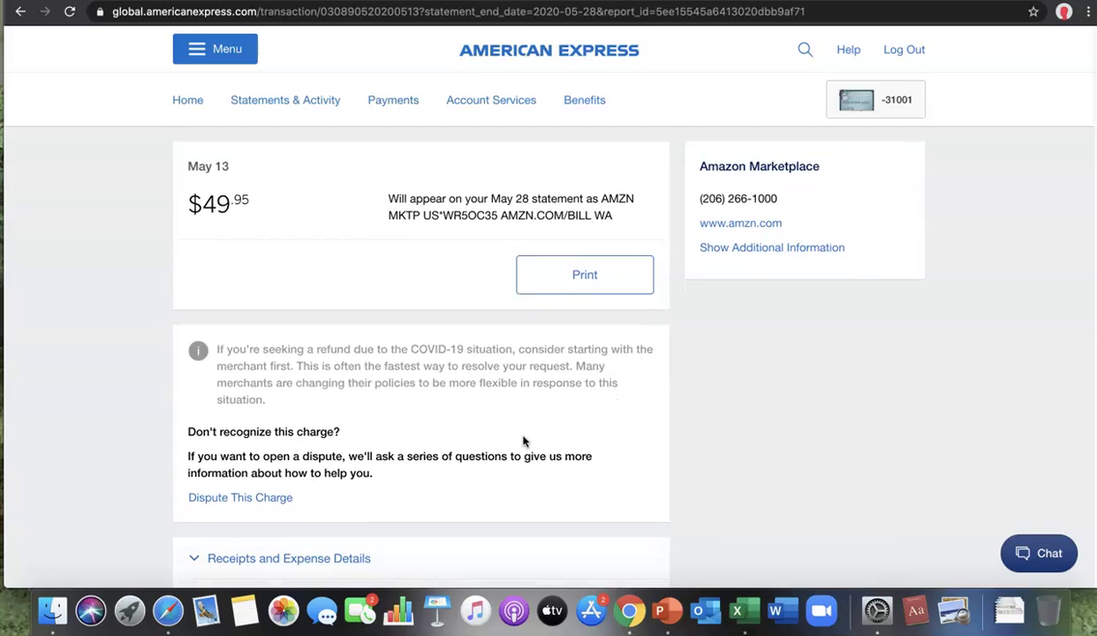
pyautogui.scroll(-3, 523, 442)
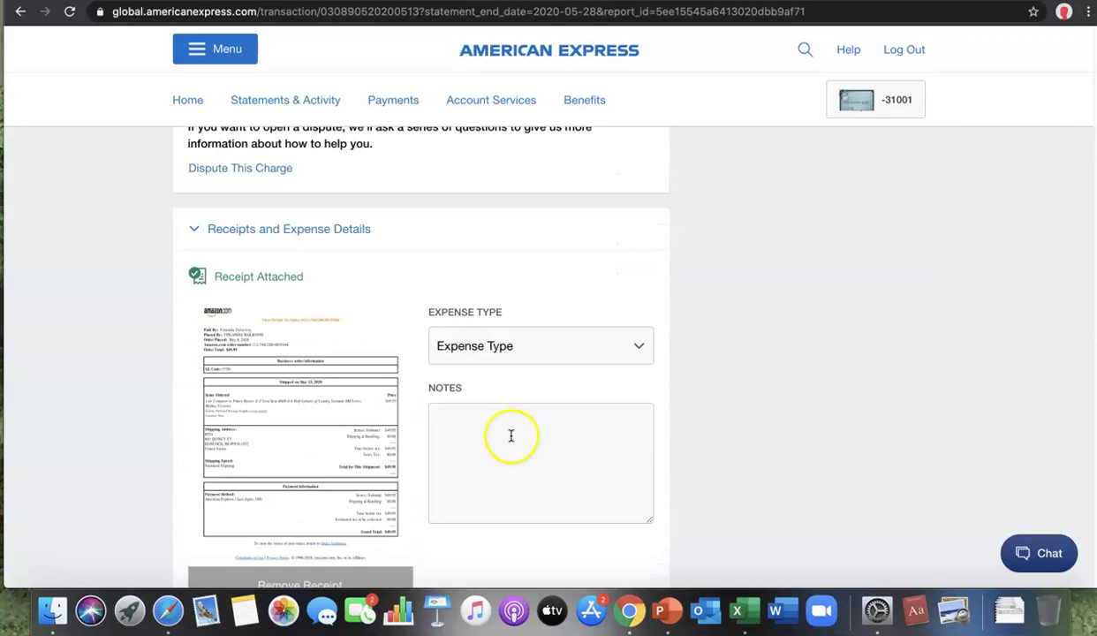
pyautogui.click(546, 352)
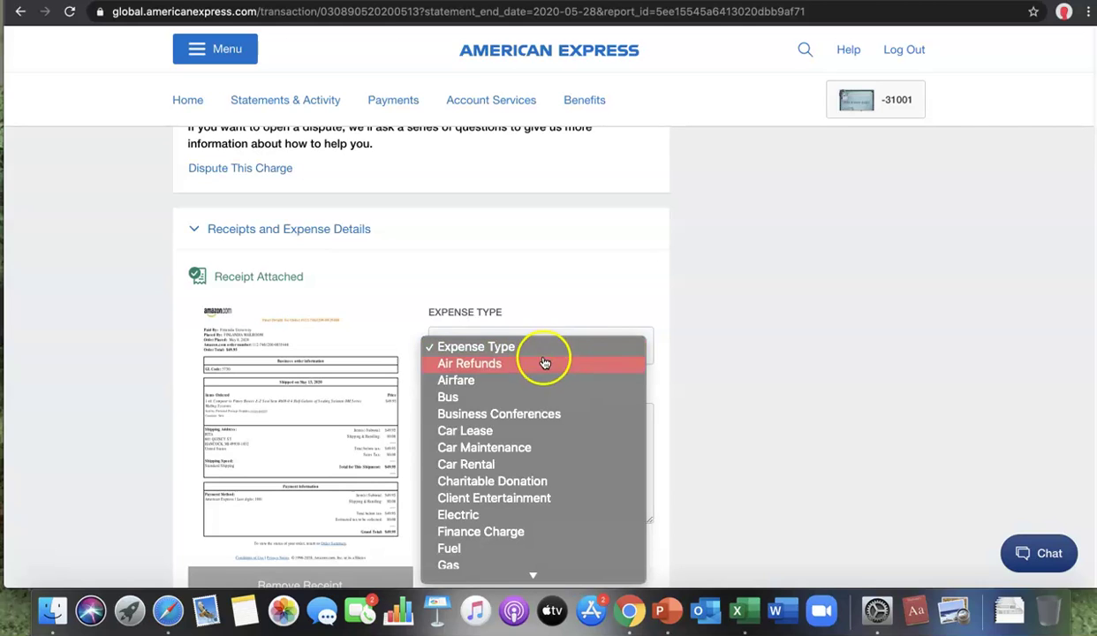
pyautogui.moveTo(510, 579)
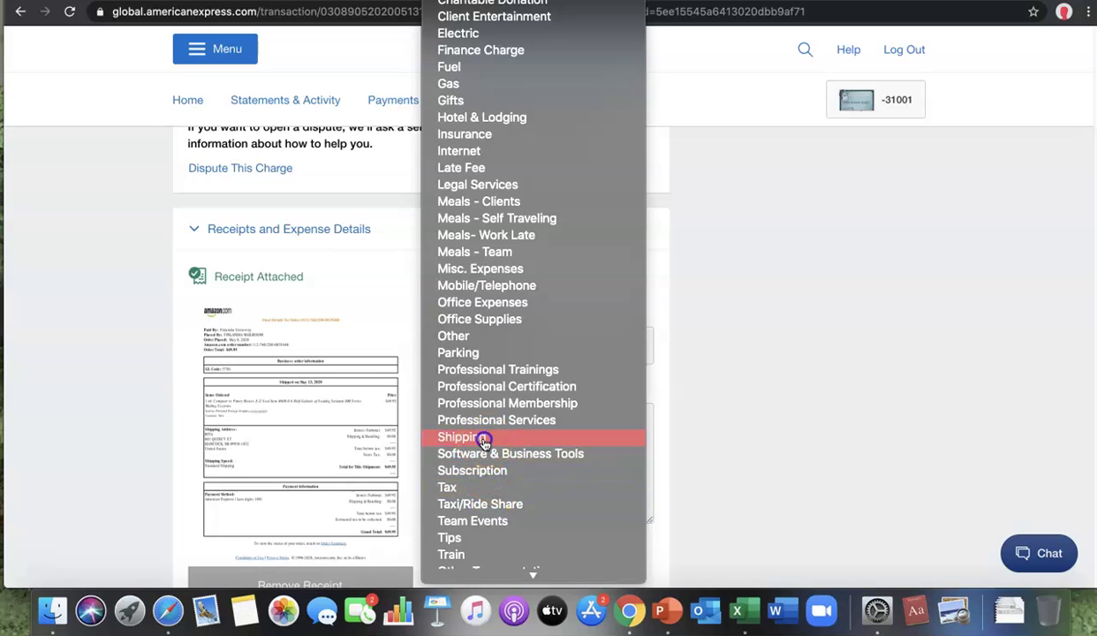
pyautogui.click(482, 439)
pyautogui.click(487, 424)
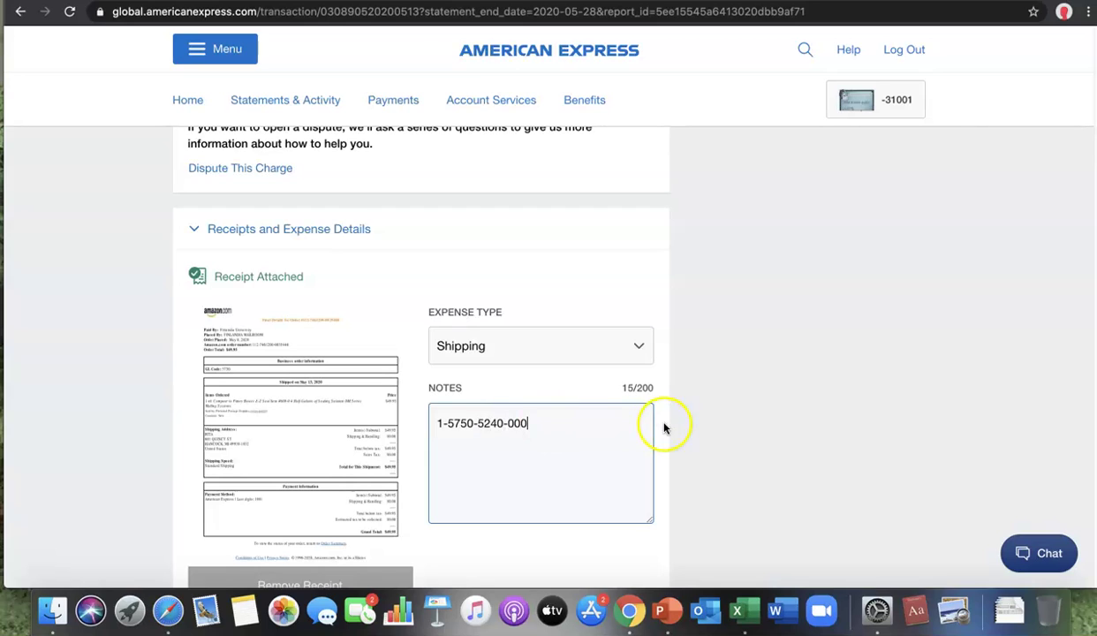
pyautogui.scroll(-3, 733, 423)
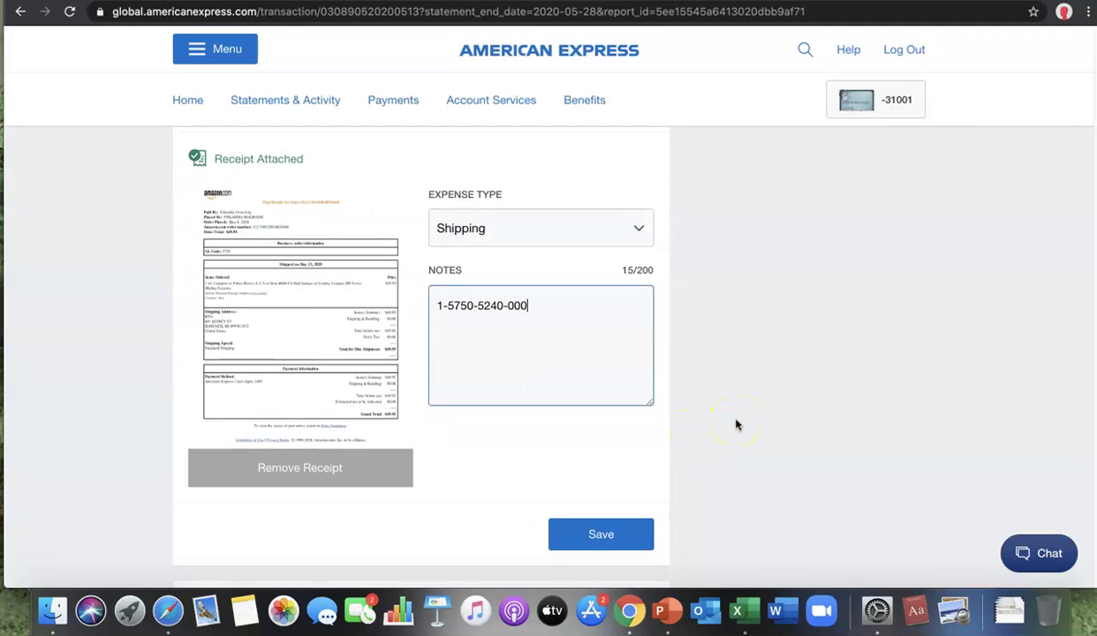
pyautogui.click(598, 545)
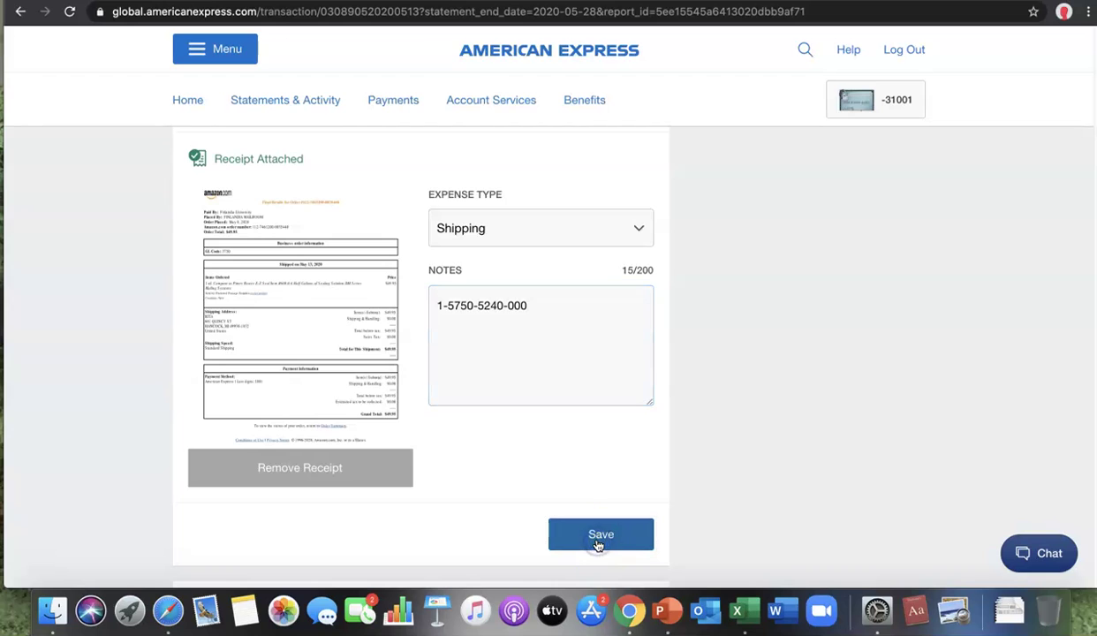
pyautogui.scroll(10, 598, 545)
pyautogui.click(38, 154)
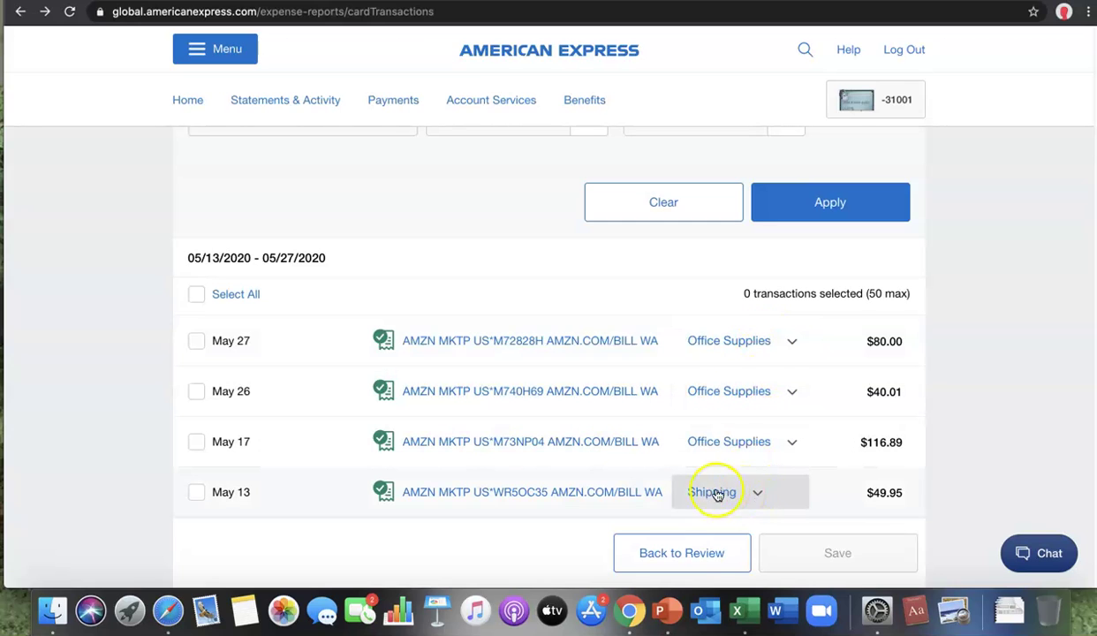
# Step: Select all the listed card transactions and save them to the expense report
pyautogui.click(198, 294)
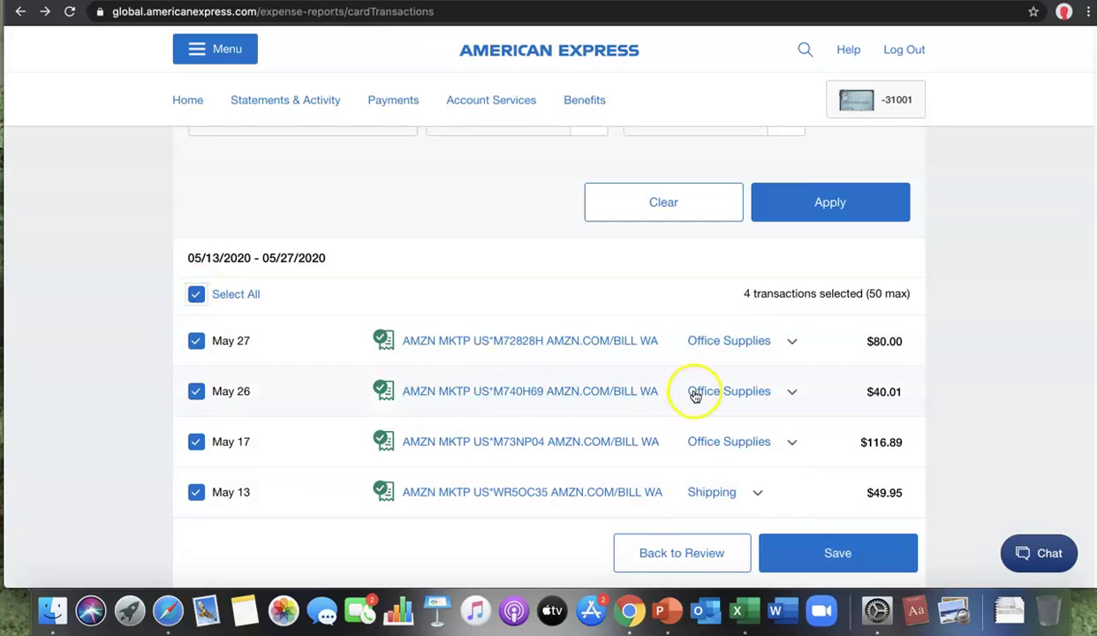
pyautogui.scroll(-1, 952, 441)
pyautogui.scroll(-2, 953, 441)
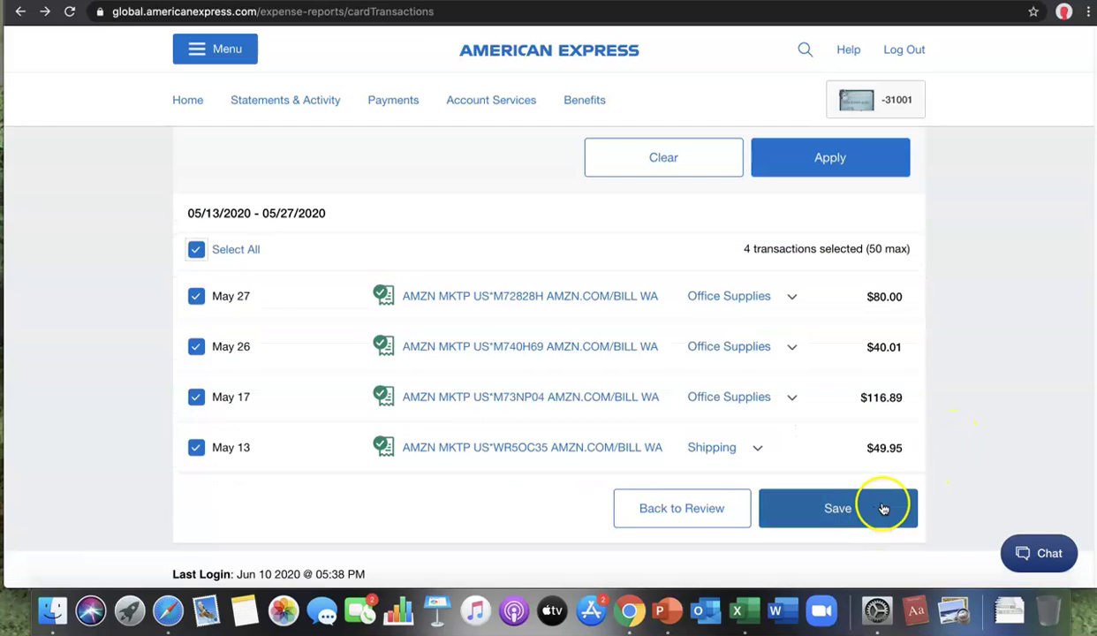
pyautogui.click(881, 509)
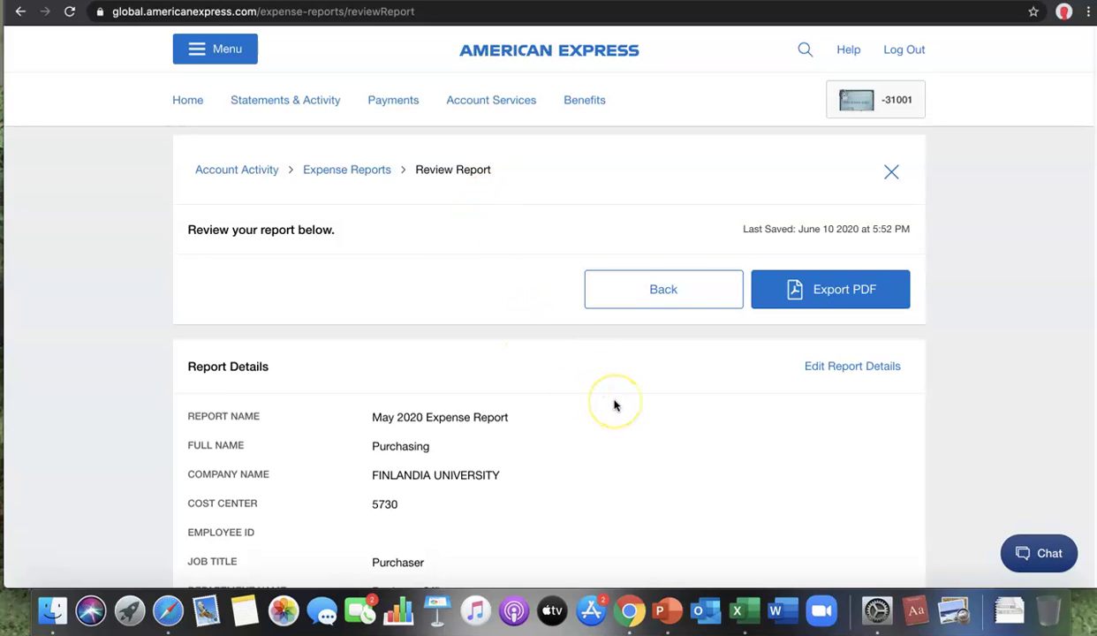
# Step: Review the report details and card transactions, export the report as a PDF and open the downloaded file
pyautogui.scroll(-2, 616, 405)
pyautogui.scroll(-1, 530, 371)
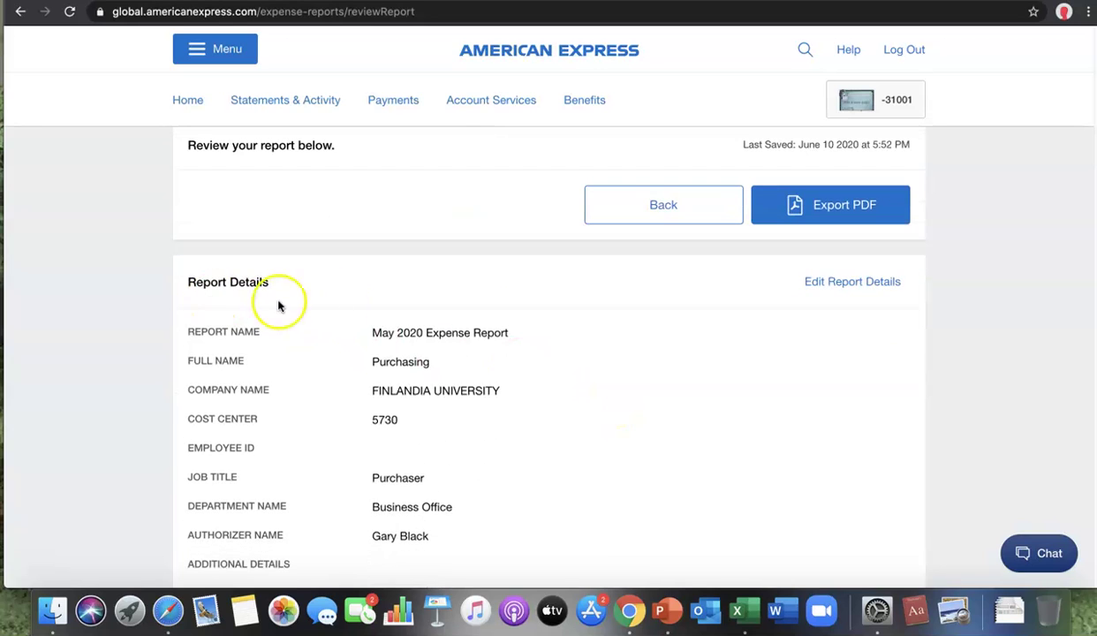
pyautogui.scroll(-10, 560, 461)
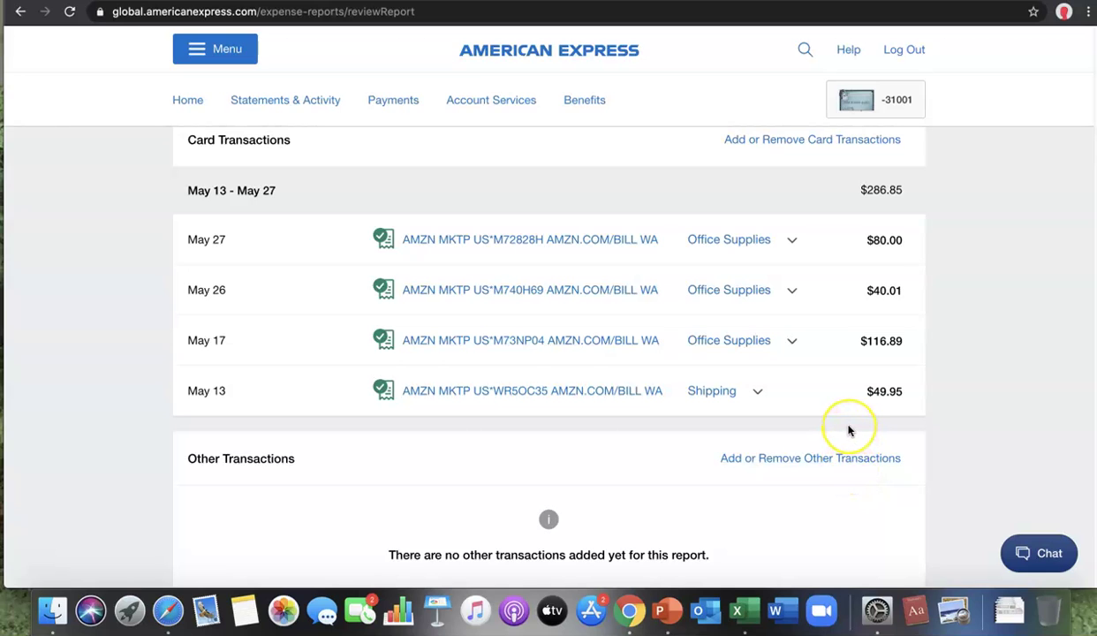
pyautogui.scroll(-5, 849, 430)
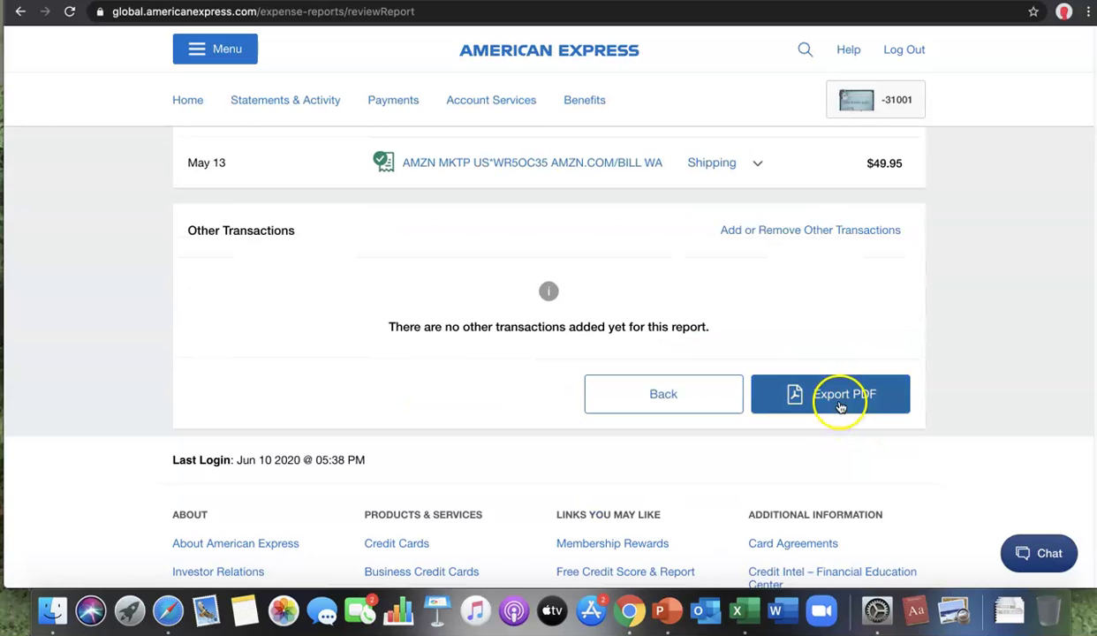
pyautogui.click(846, 397)
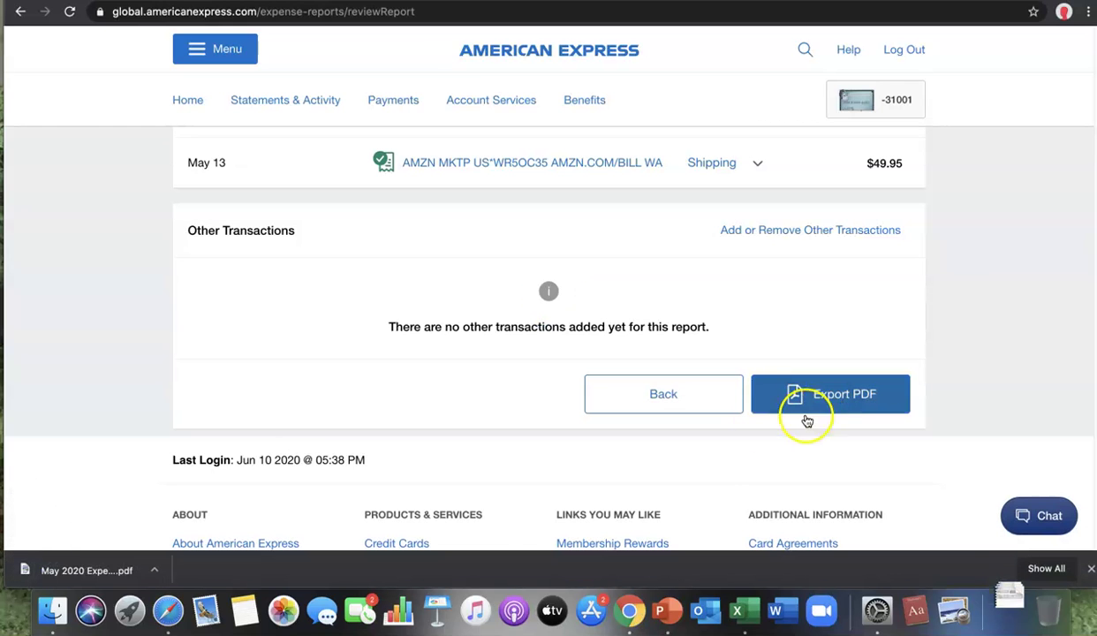
pyautogui.click(124, 572)
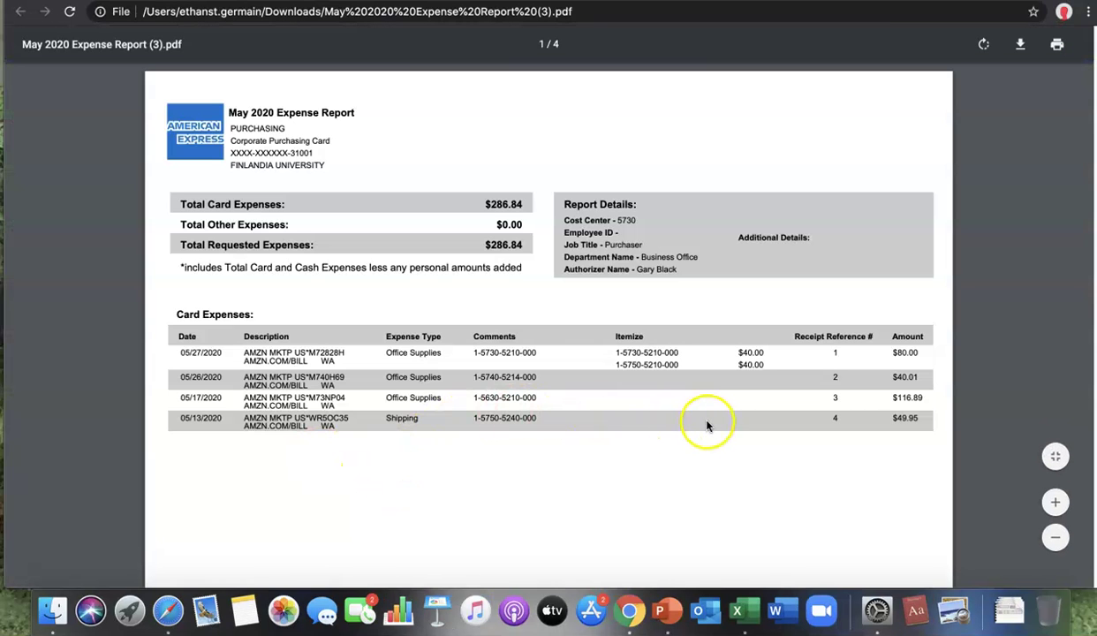
# Step: Examine the card expenses in the exported PDF and compare their receipt reference numbers with the attached receipts on page 2
pyautogui.scroll(-1, 707, 427)
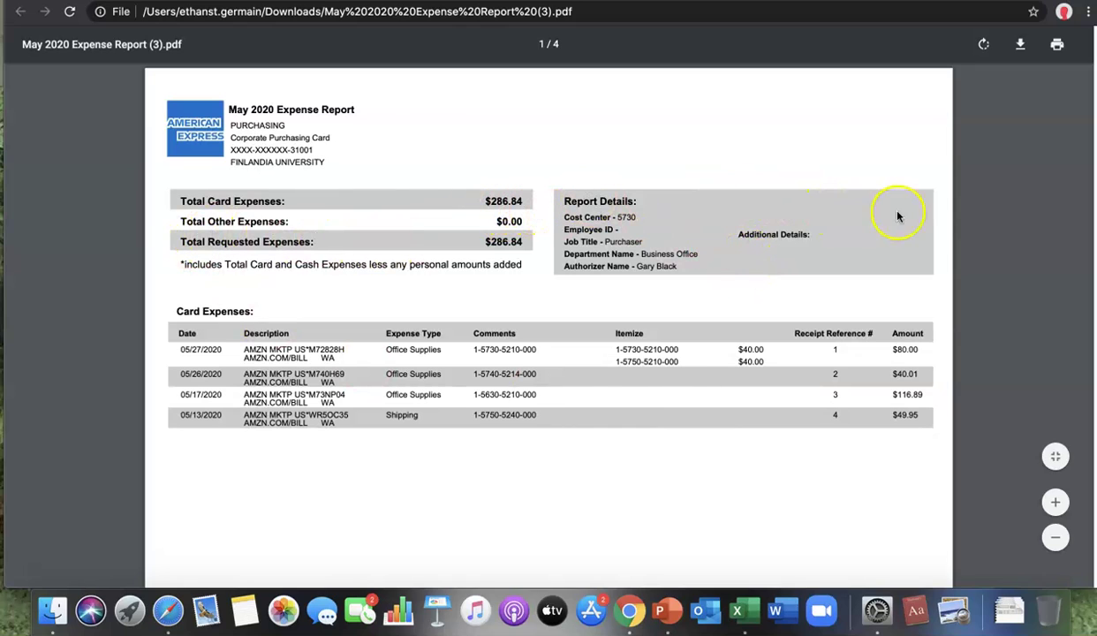
pyautogui.scroll(-1, 563, 301)
pyautogui.scroll(-1, 563, 301)
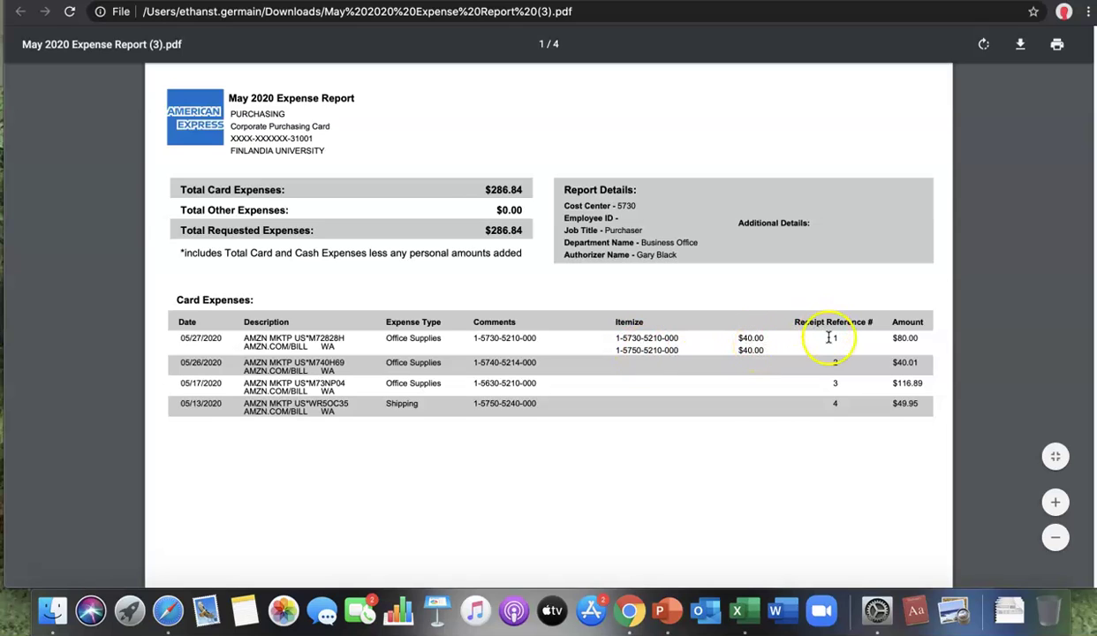
pyautogui.scroll(-10, 803, 362)
pyautogui.scroll(-1, 802, 377)
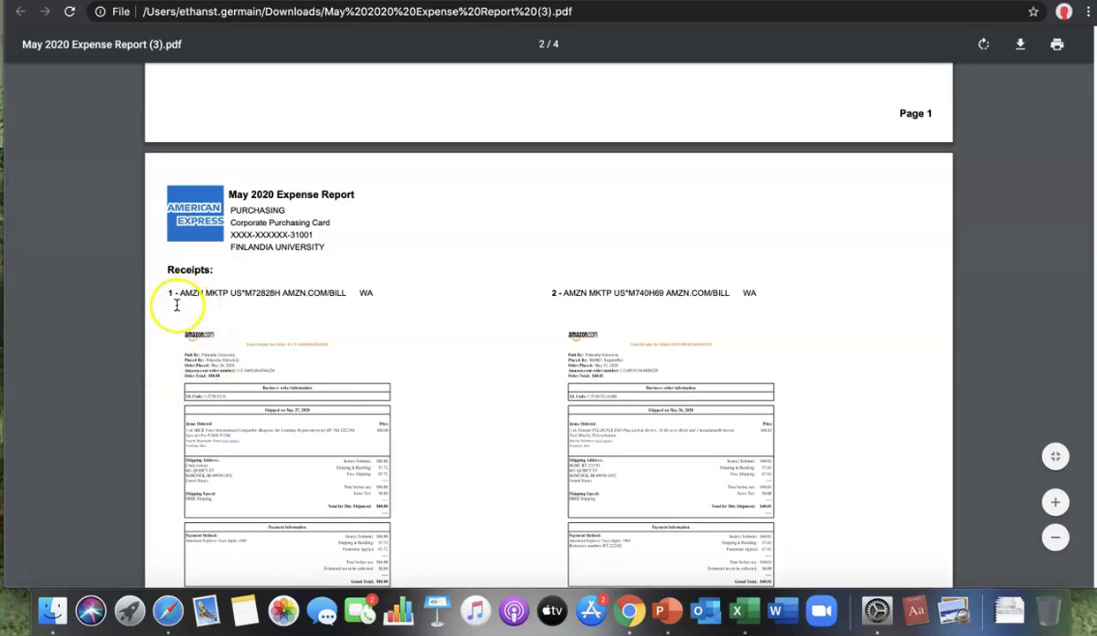
pyautogui.scroll(10, 790, 314)
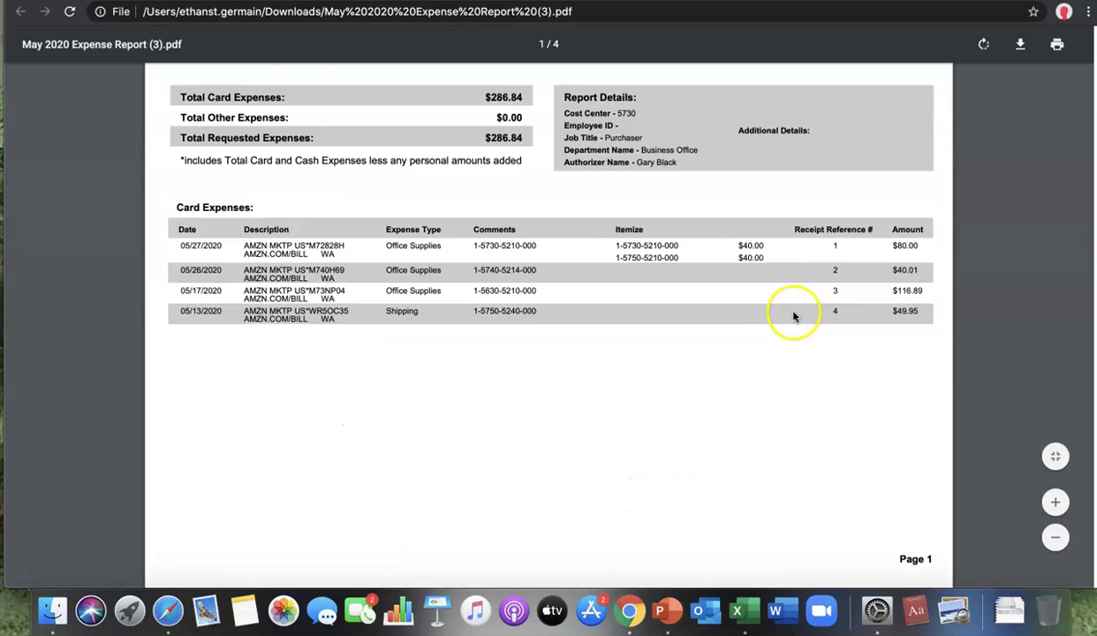
pyautogui.scroll(1, 793, 316)
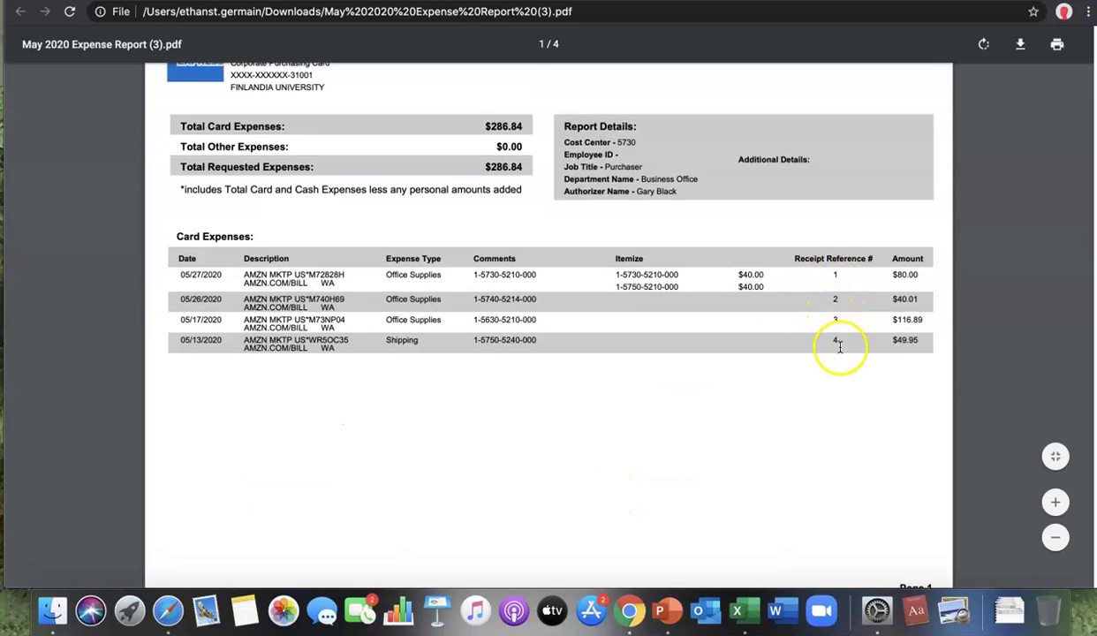
# Step: View the employee and authorizer signature lines on the last page of the exported report
pyautogui.scroll(-1, 853, 410)
pyautogui.scroll(-12, 852, 411)
pyautogui.scroll(-20, 849, 413)
pyautogui.scroll(-2, 849, 413)
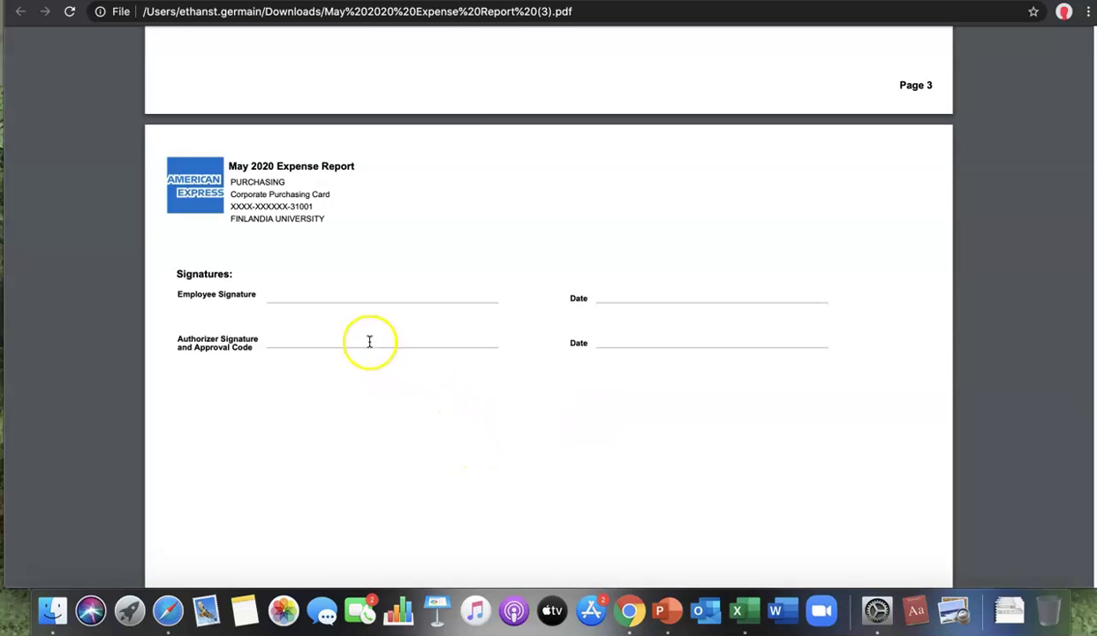